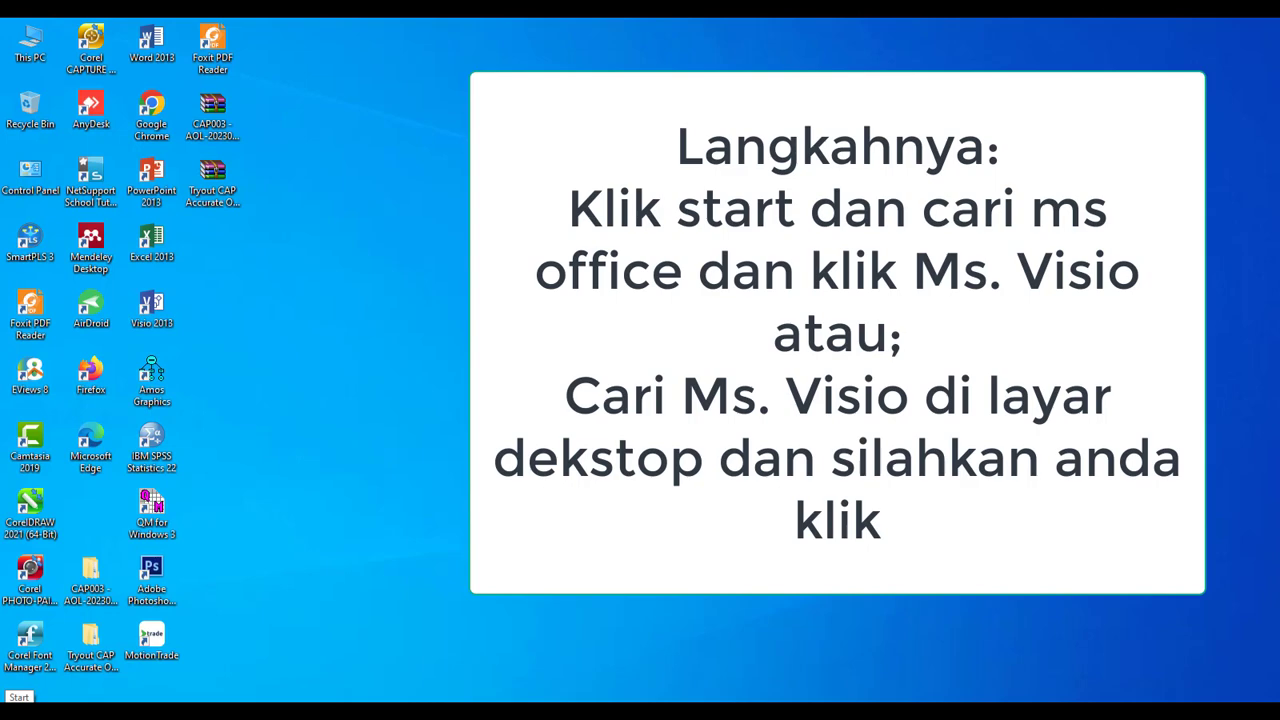
Launch Visio 2013 from the Microsoft Office 2013 programs or its desktop shortcut.
{"action": "left_click", "coordinate": [19, 697]}
{"action": "scroll", "coordinate": [117, 528], "scroll_direction": "down", "scroll_amount": 3}
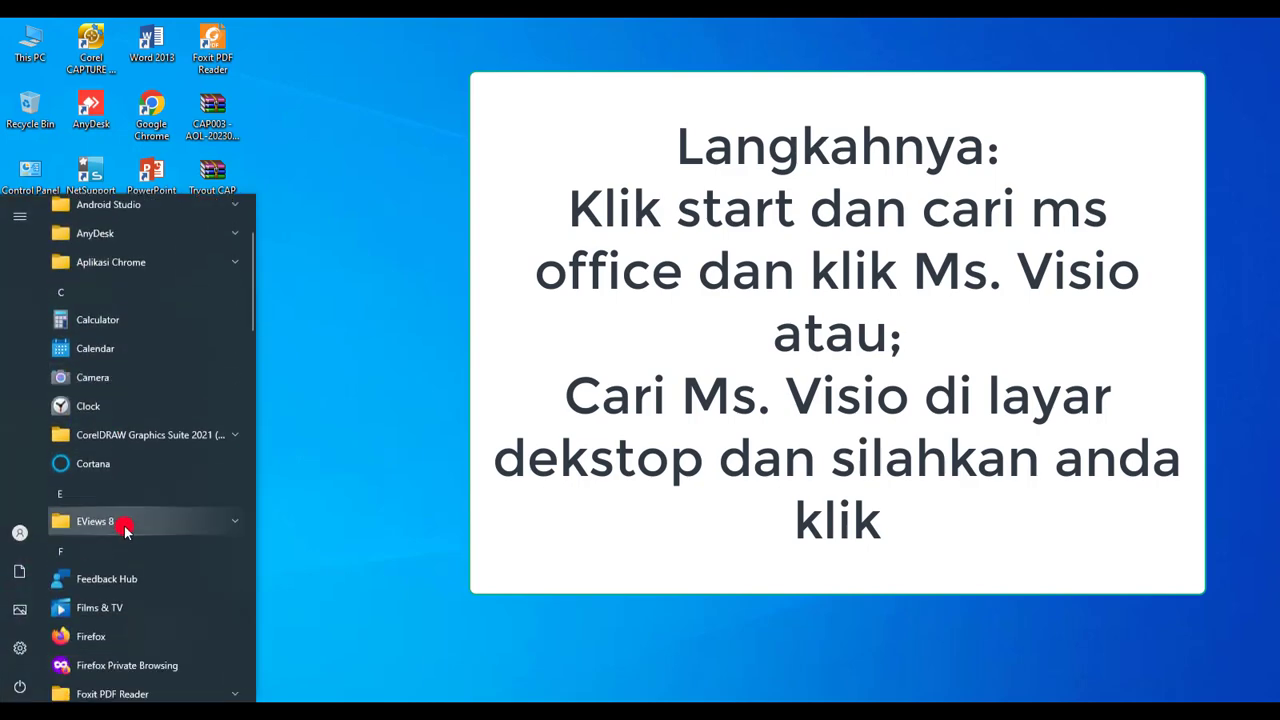
{"action": "scroll", "coordinate": [124, 530], "scroll_direction": "down", "scroll_amount": 5}
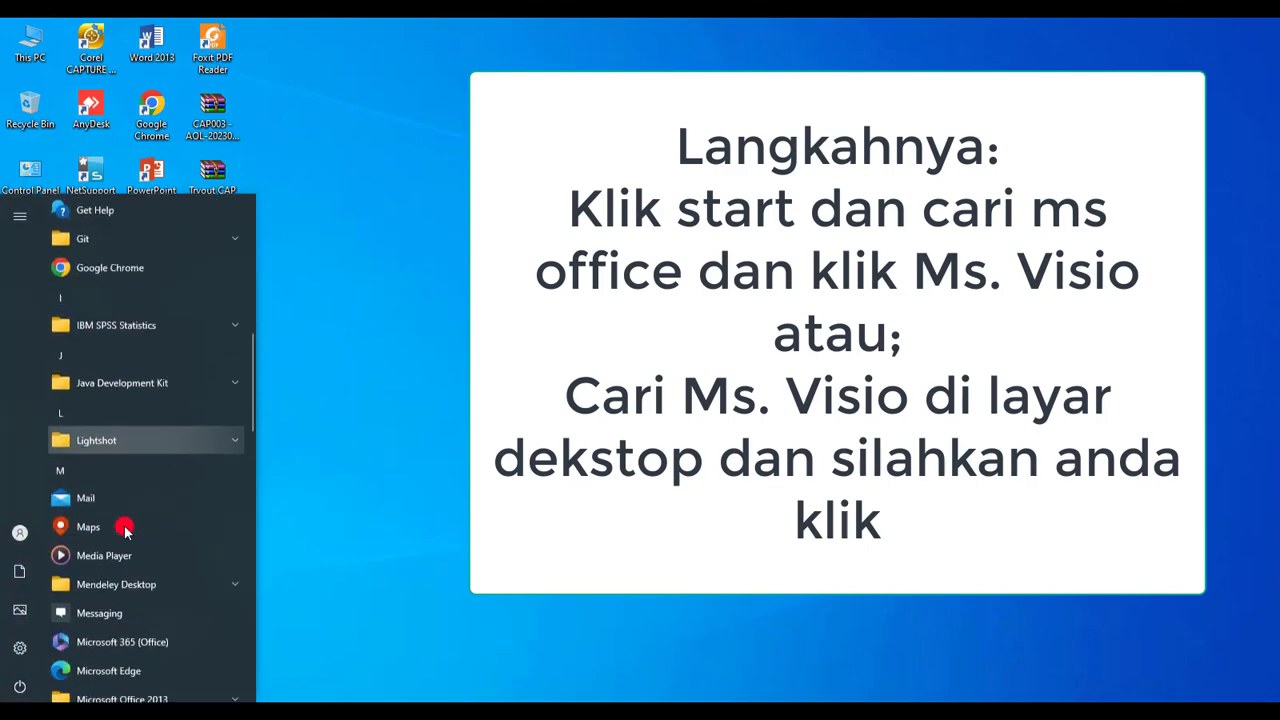
{"action": "scroll", "coordinate": [124, 530], "scroll_direction": "down", "scroll_amount": 3}
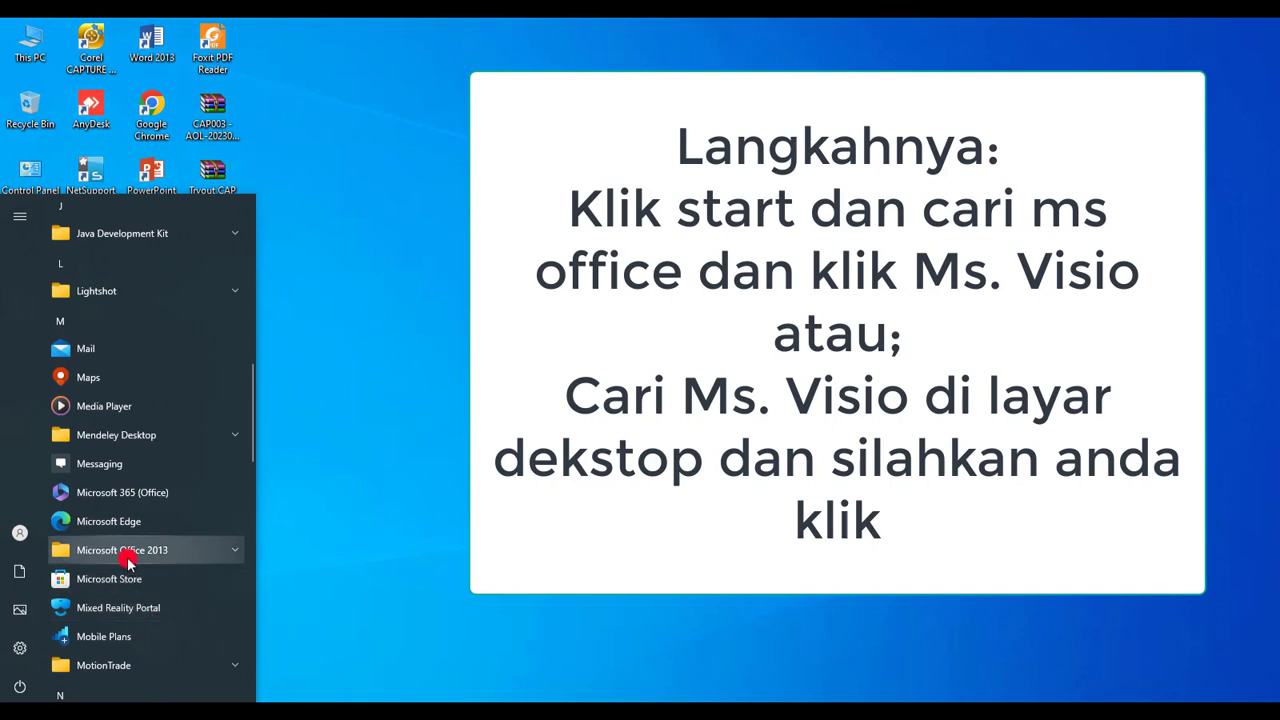
{"action": "left_click", "coordinate": [128, 552]}
{"action": "scroll", "coordinate": [128, 563], "scroll_direction": "down", "scroll_amount": 10}
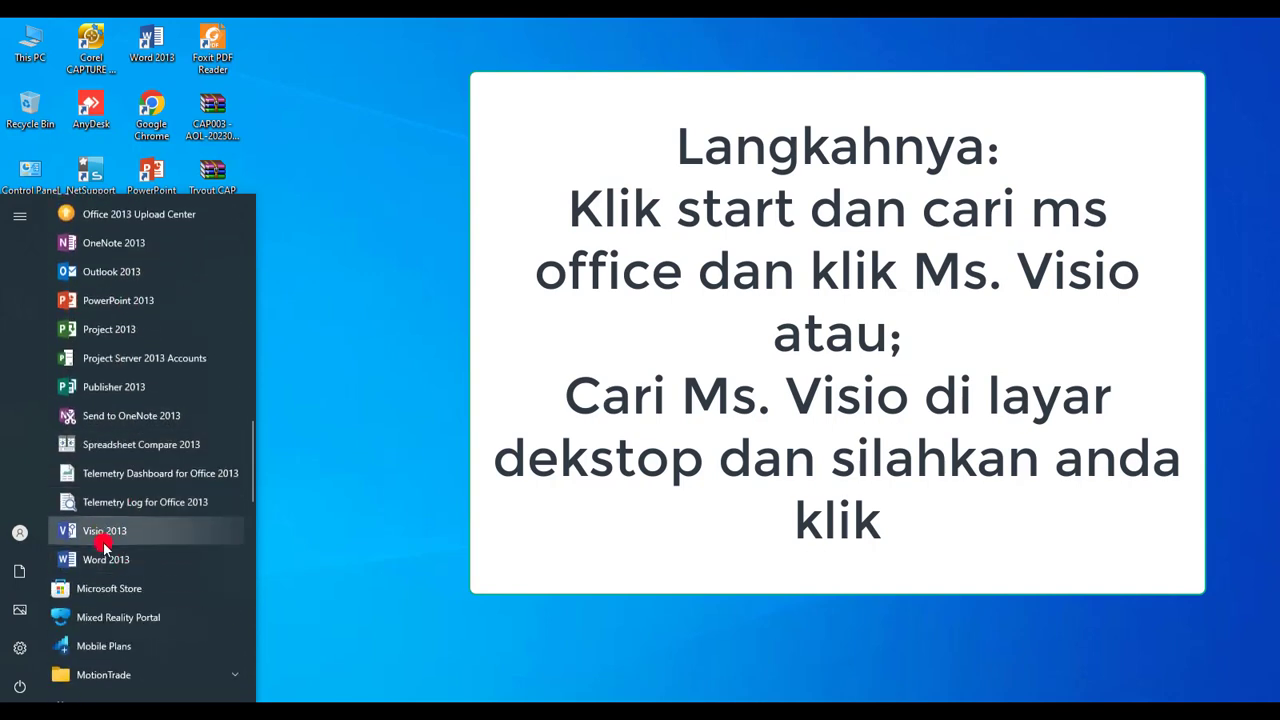
{"action": "left_click", "coordinate": [97, 535]}
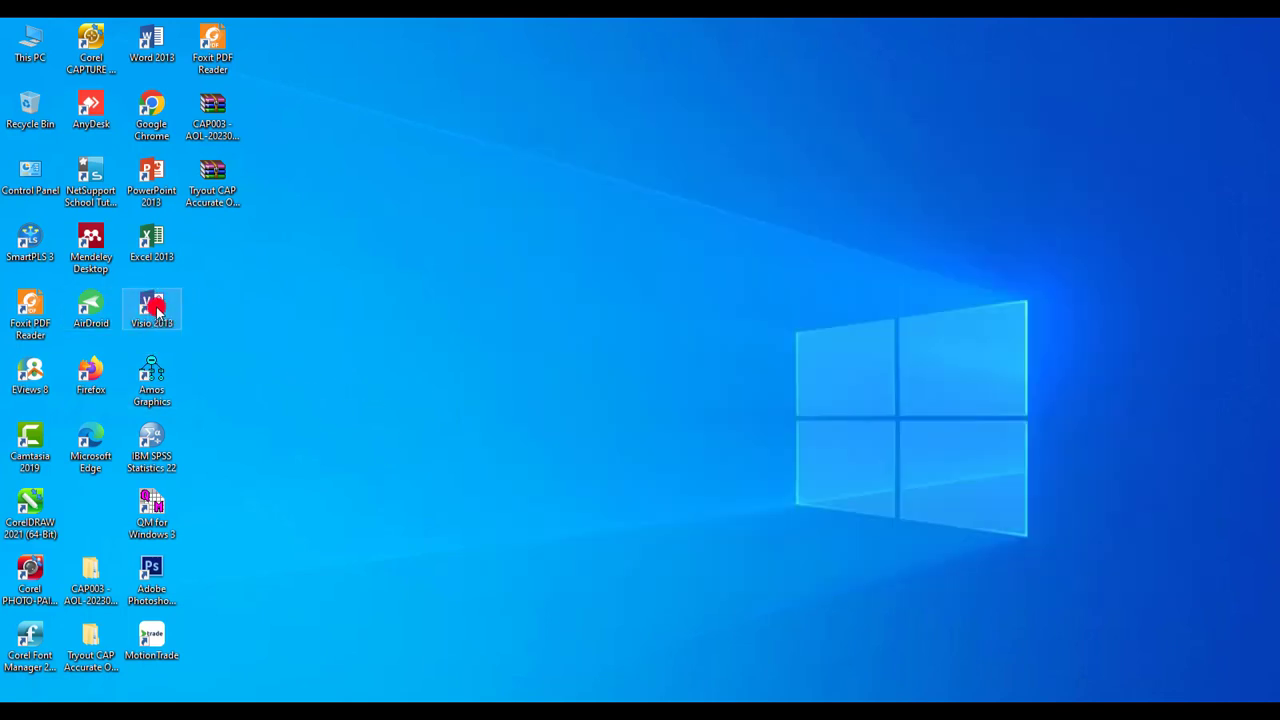
{"action": "double_click", "coordinate": [157, 312]}
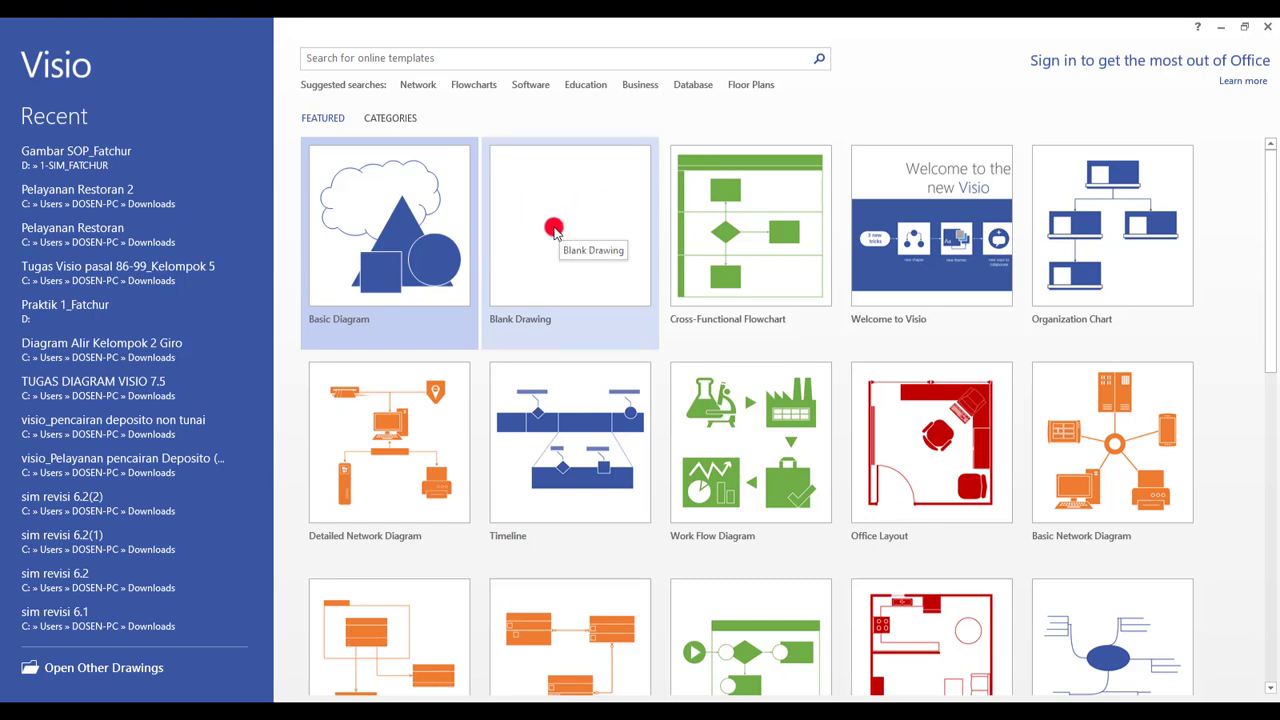
Create a new blank drawing that uses US units.
{"action": "left_click", "coordinate": [555, 230]}
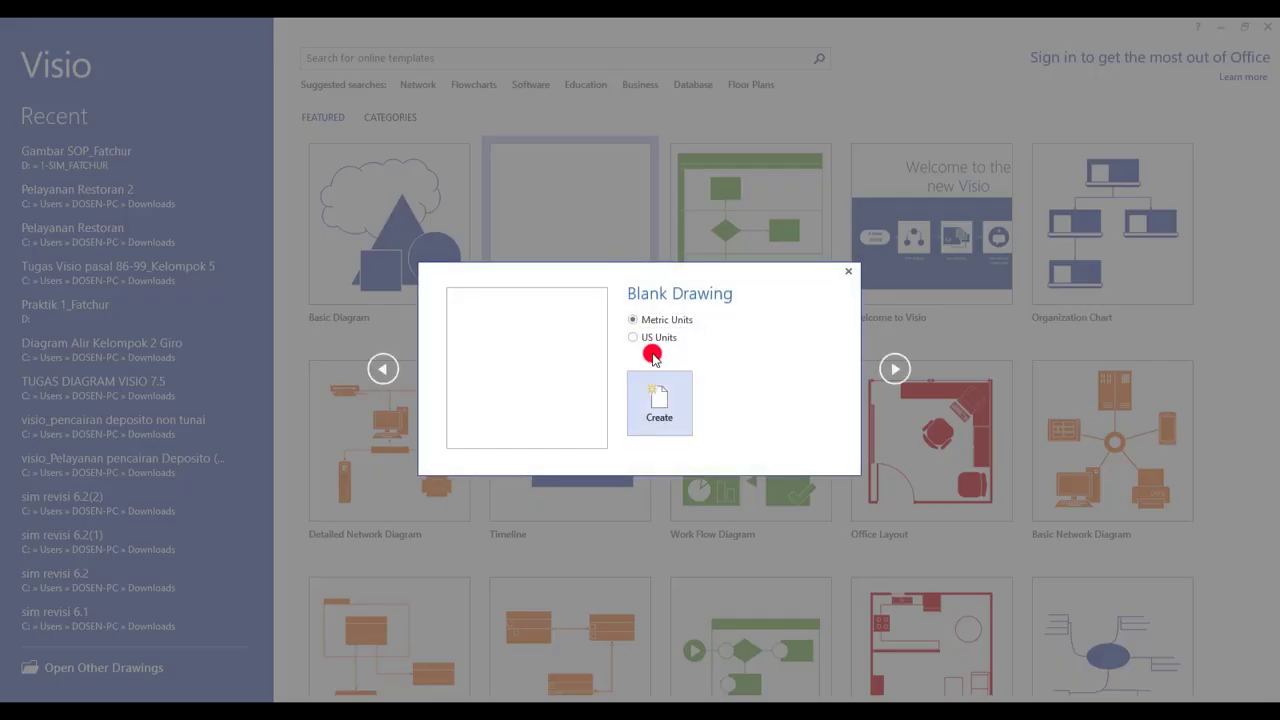
{"action": "left_click", "coordinate": [629, 339]}
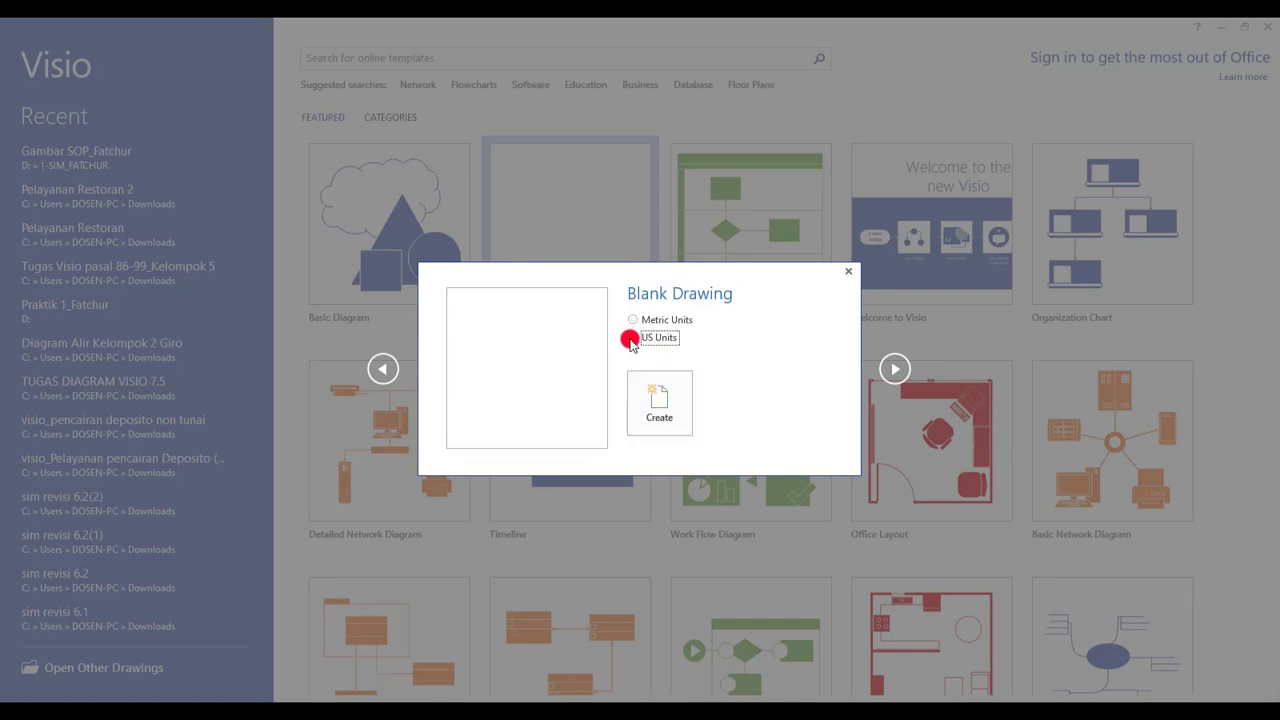
{"action": "left_click", "coordinate": [659, 405]}
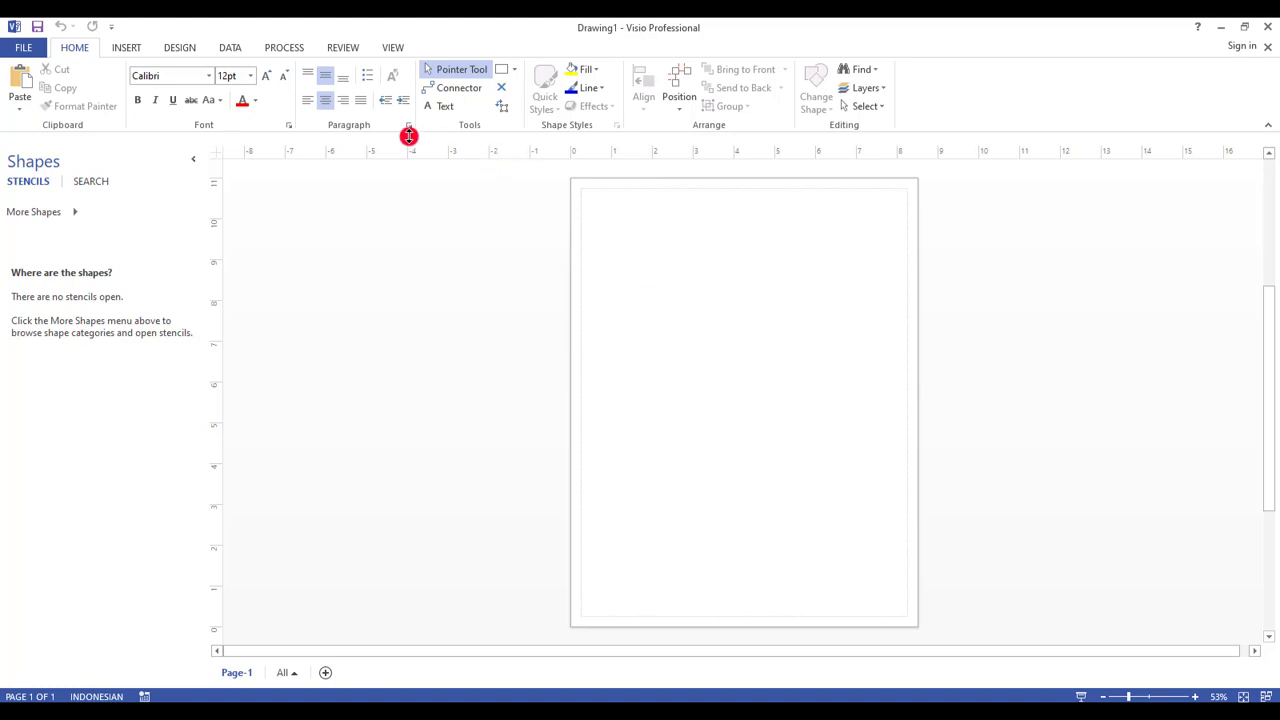
Change the drawing page's orientation to landscape.
{"action": "left_click", "coordinate": [178, 48]}
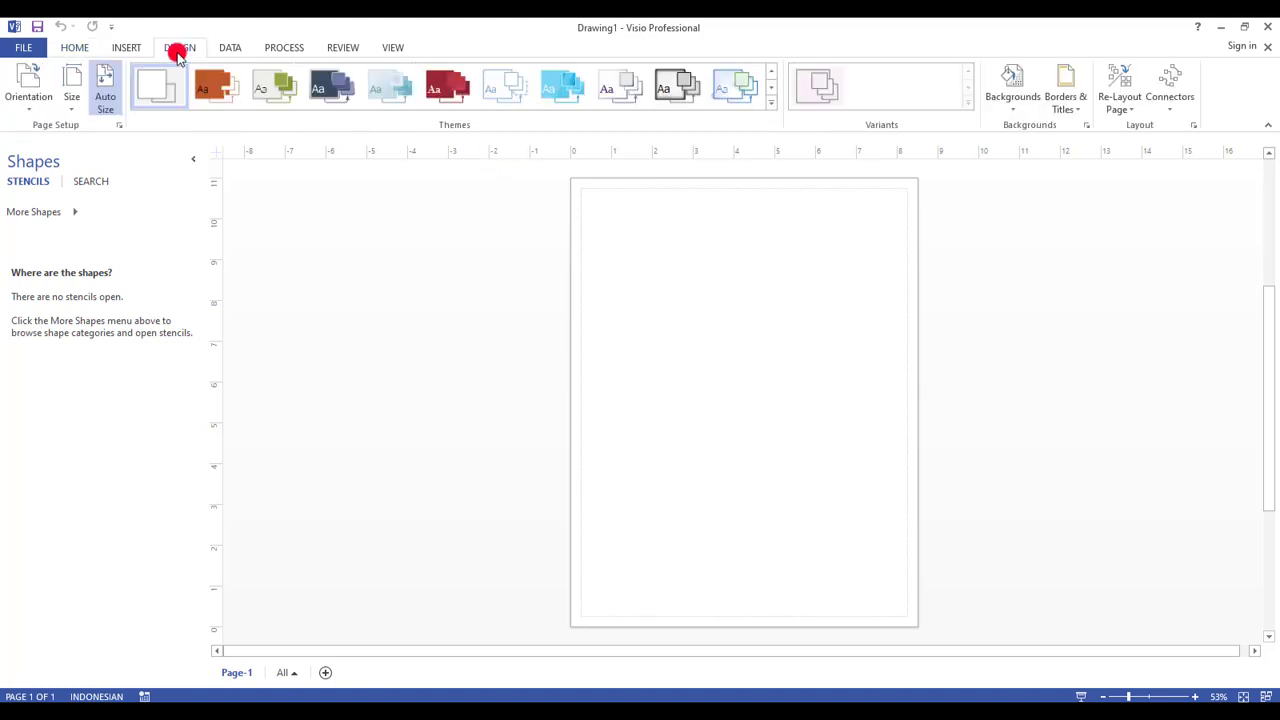
{"action": "left_click", "coordinate": [27, 105]}
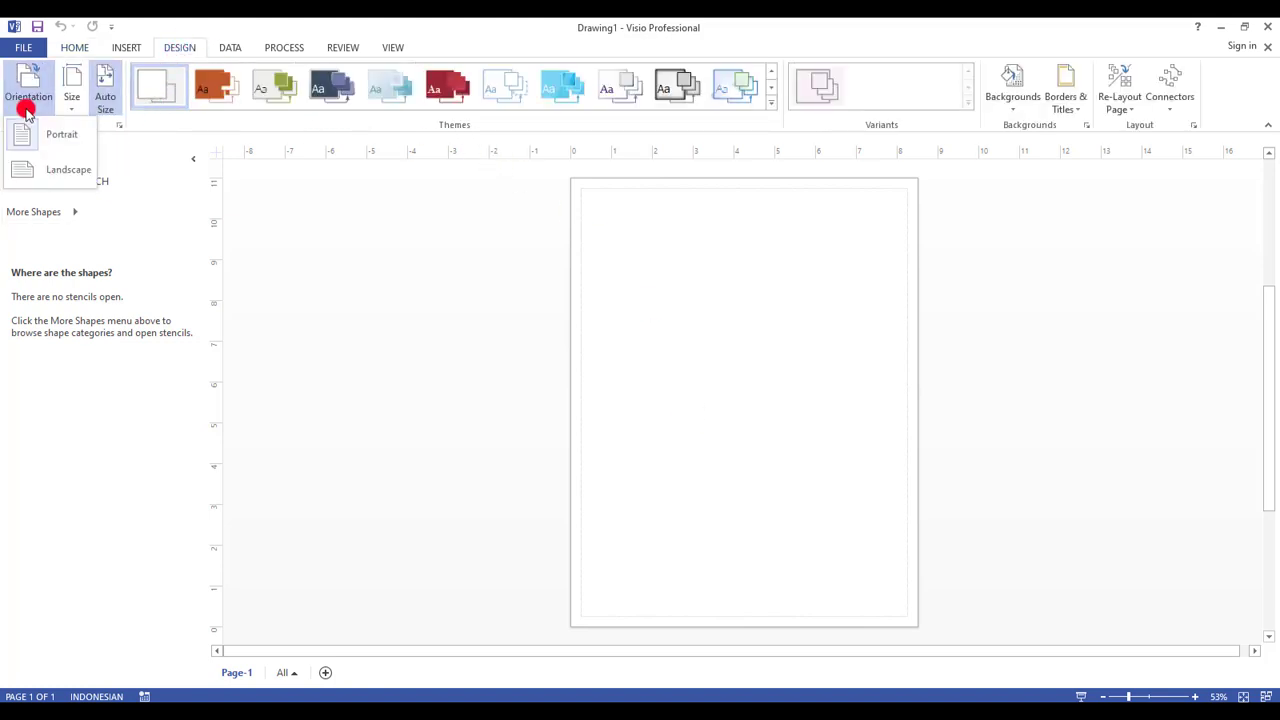
{"action": "left_click", "coordinate": [57, 174]}
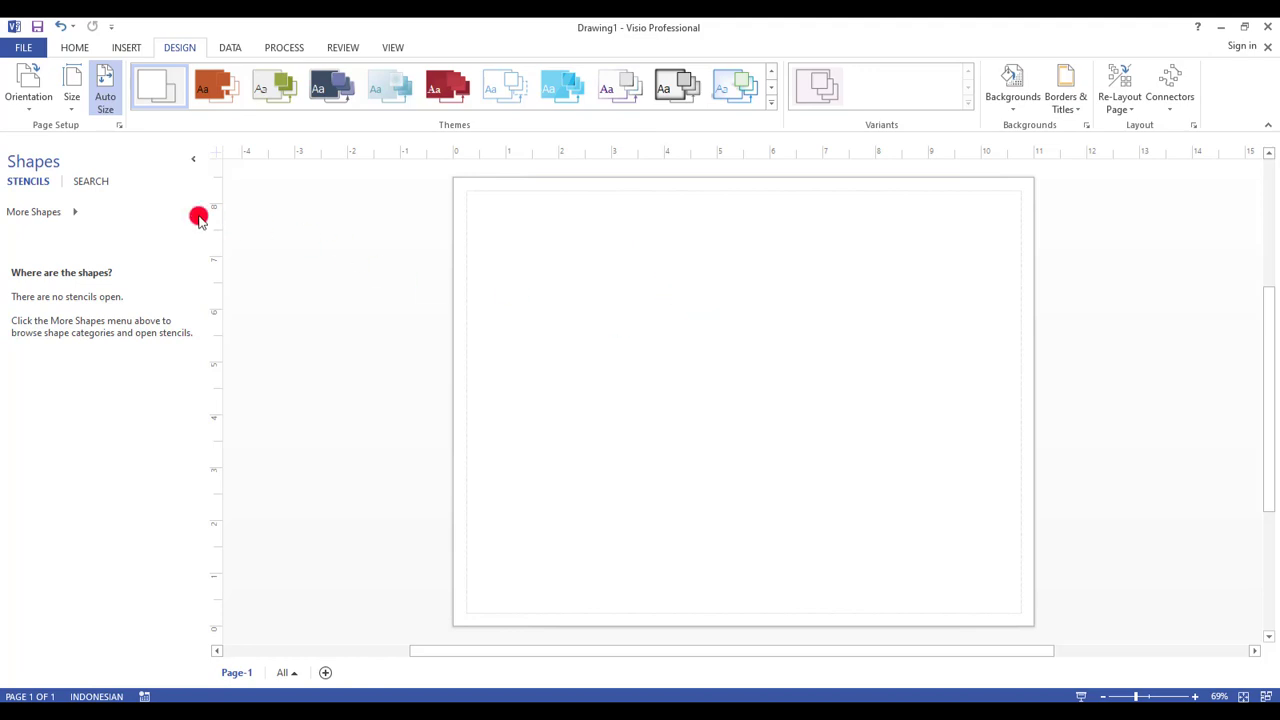
Open the Basic Flowchart Shapes stencil from the Flowchart category and the Basic Shapes stencil from the General category.
{"action": "left_click", "coordinate": [73, 215]}
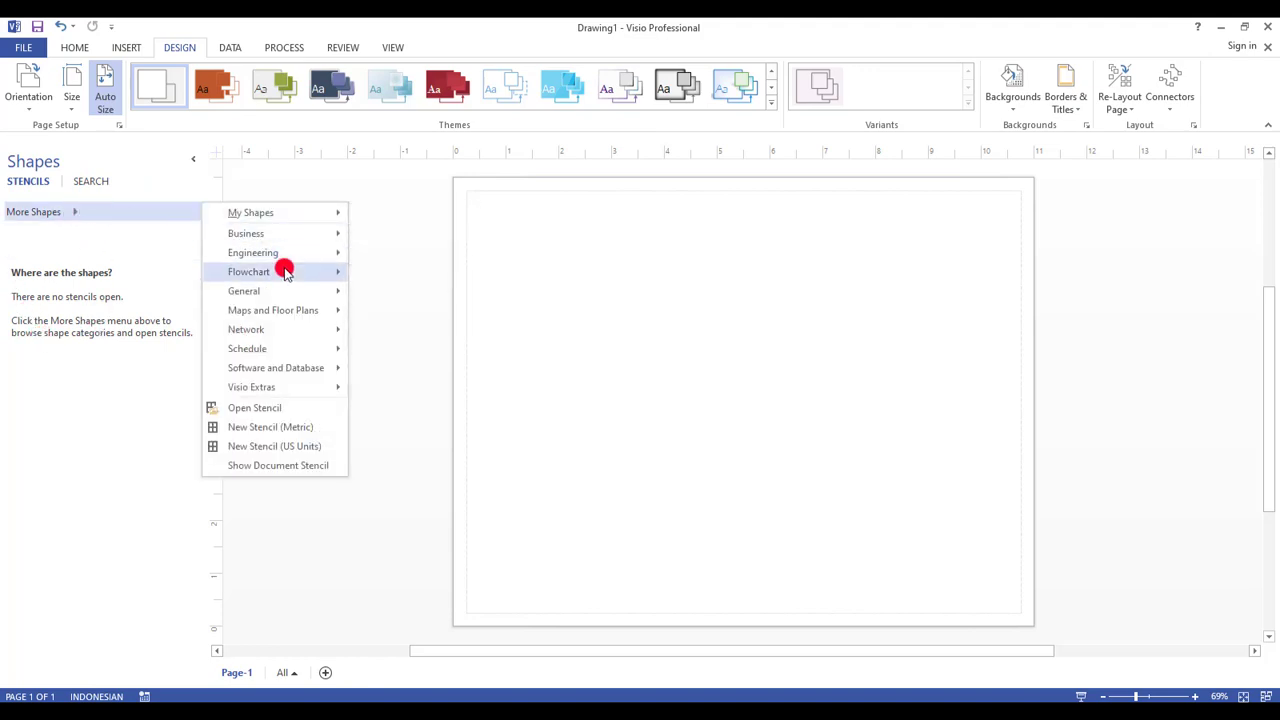
{"action": "mouse_move", "coordinate": [287, 268]}
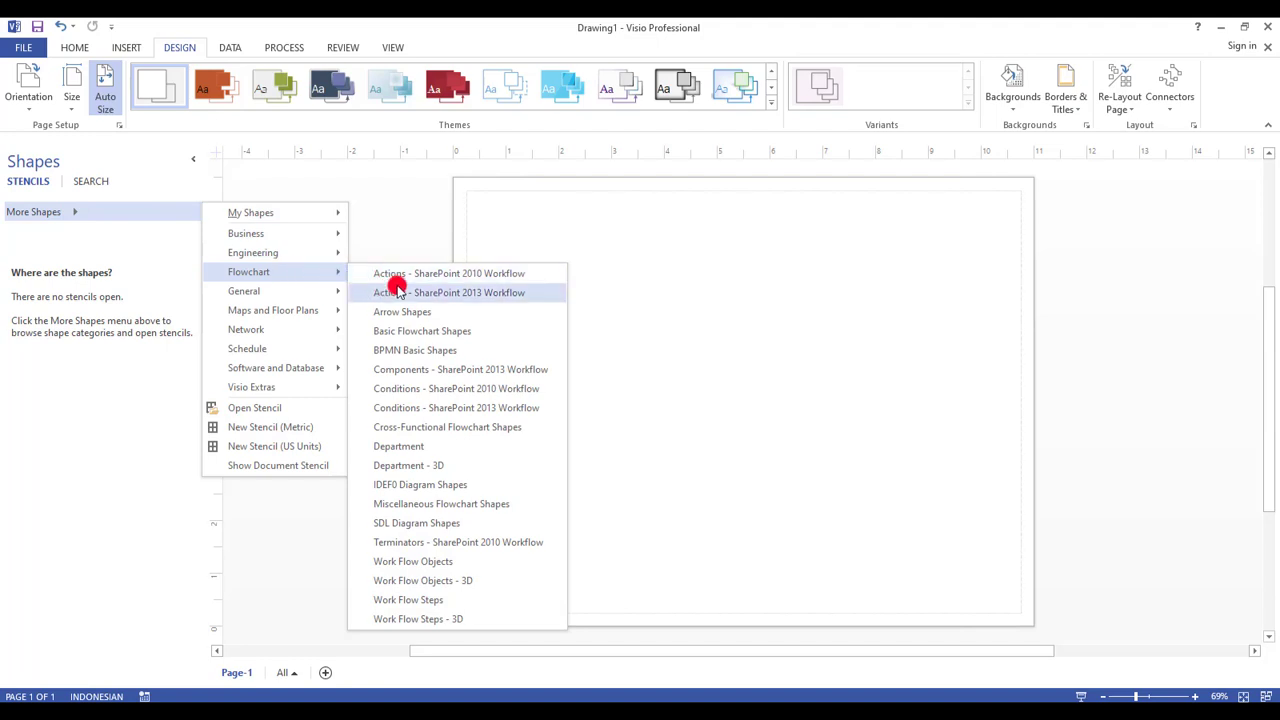
{"action": "left_click", "coordinate": [415, 335]}
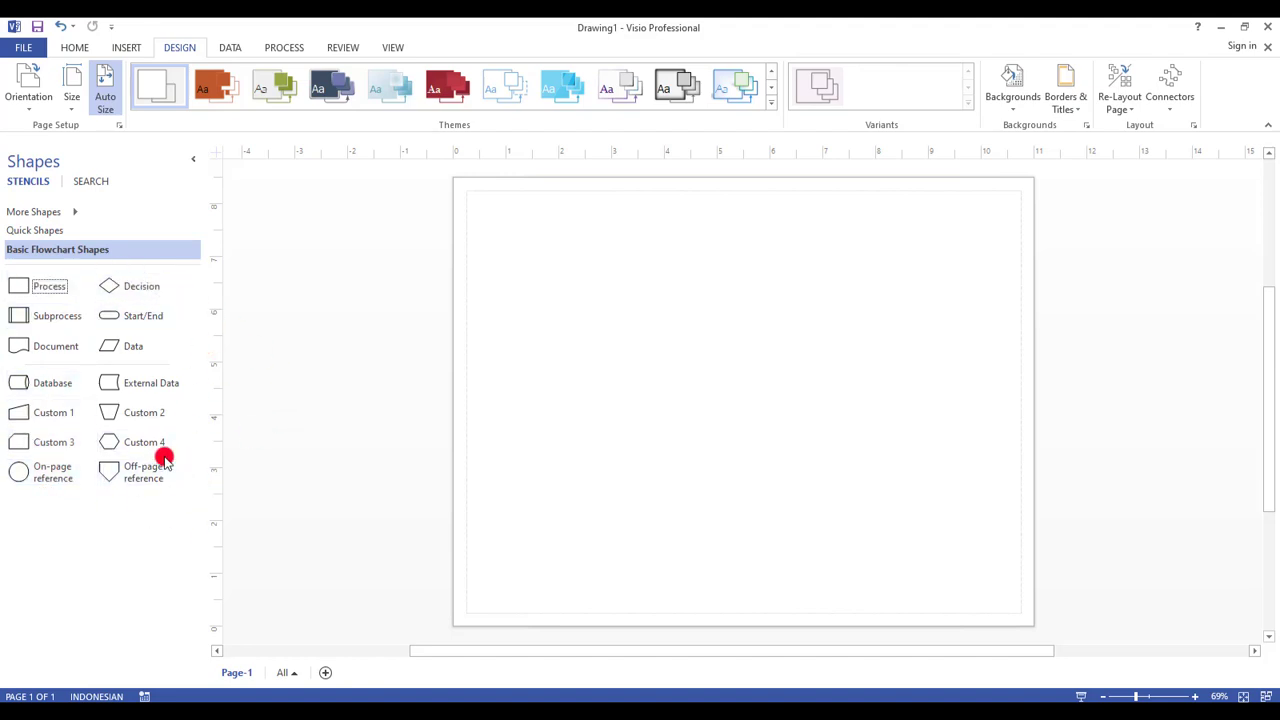
{"action": "left_click", "coordinate": [76, 215]}
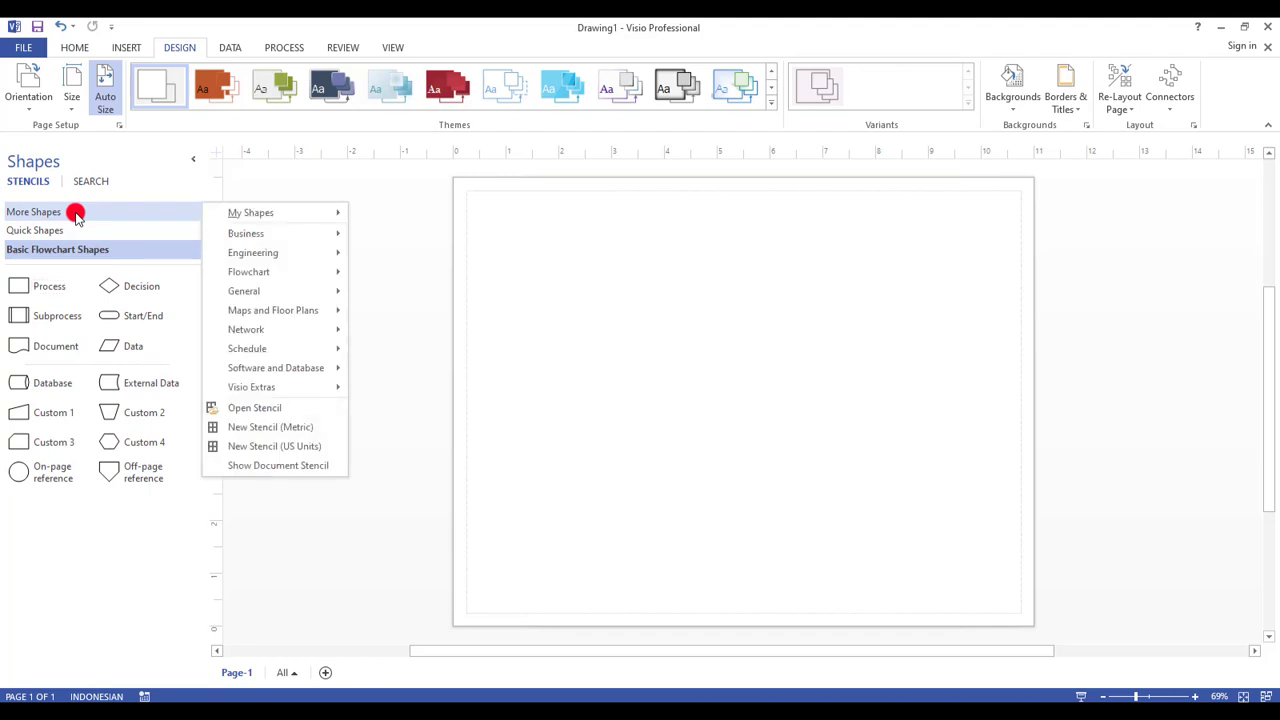
{"action": "left_click", "coordinate": [272, 291]}
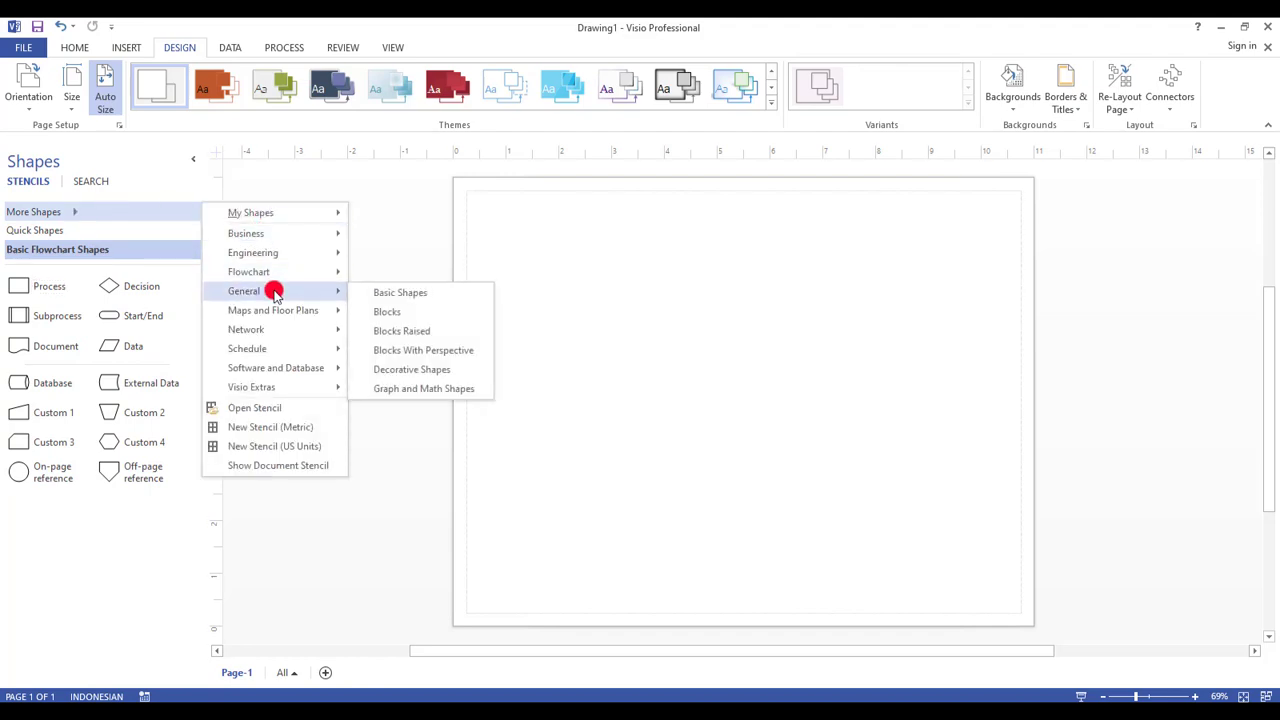
{"action": "left_click", "coordinate": [392, 300]}
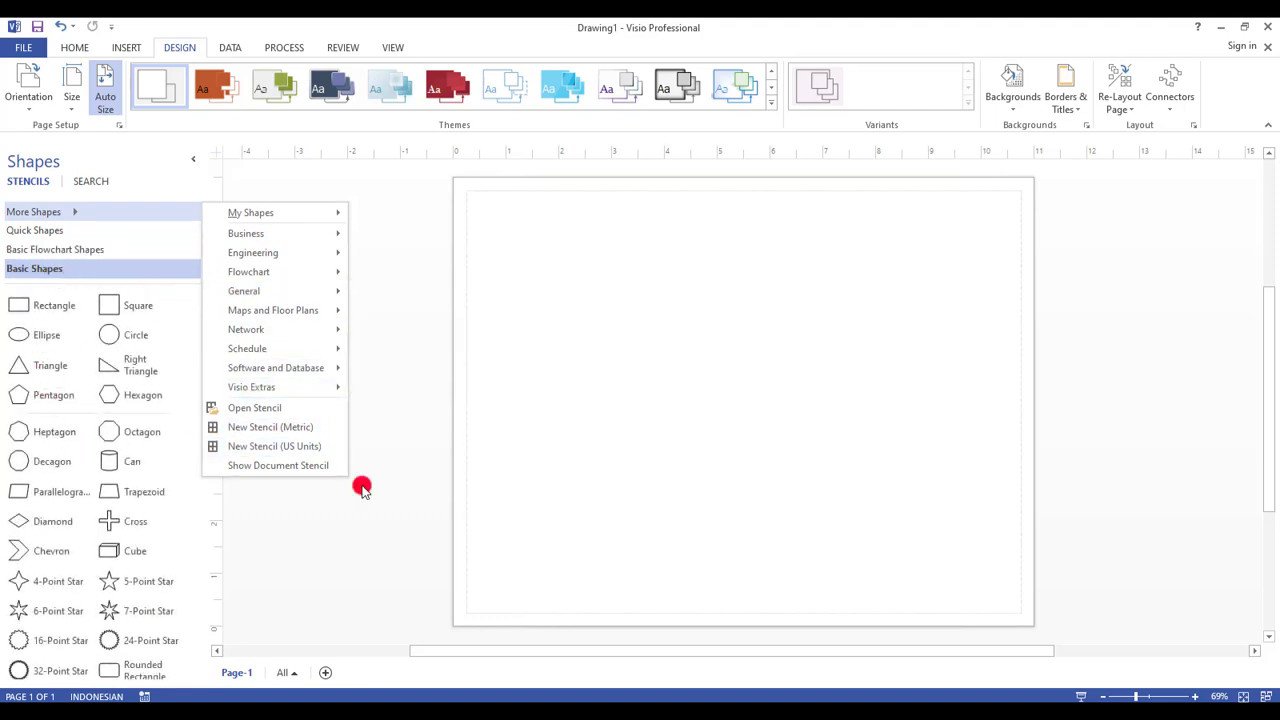
{"action": "key", "text": "Escape"}
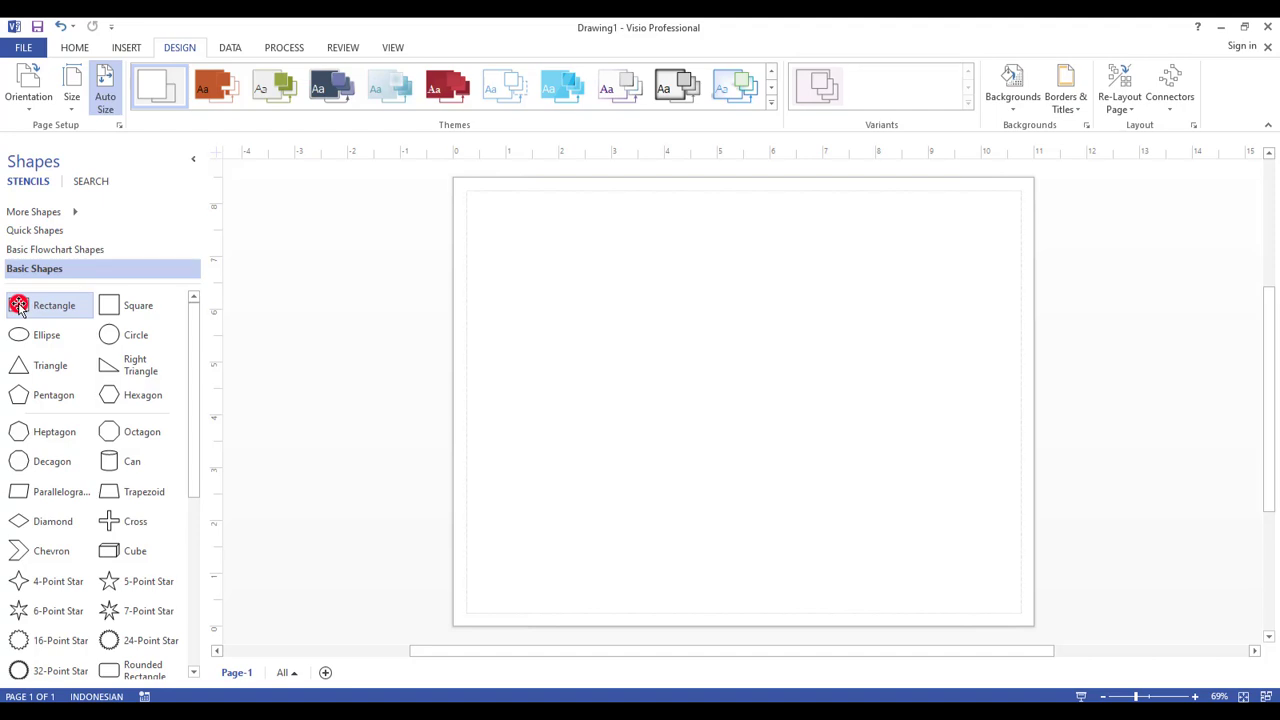
Place a rectangle near the upper middle of the page and label it "RAT (Rapat Anggota Tahunan)" on two lines.
{"action": "left_click_drag", "start_coordinate": [18, 305], "coordinate": [754, 220]}
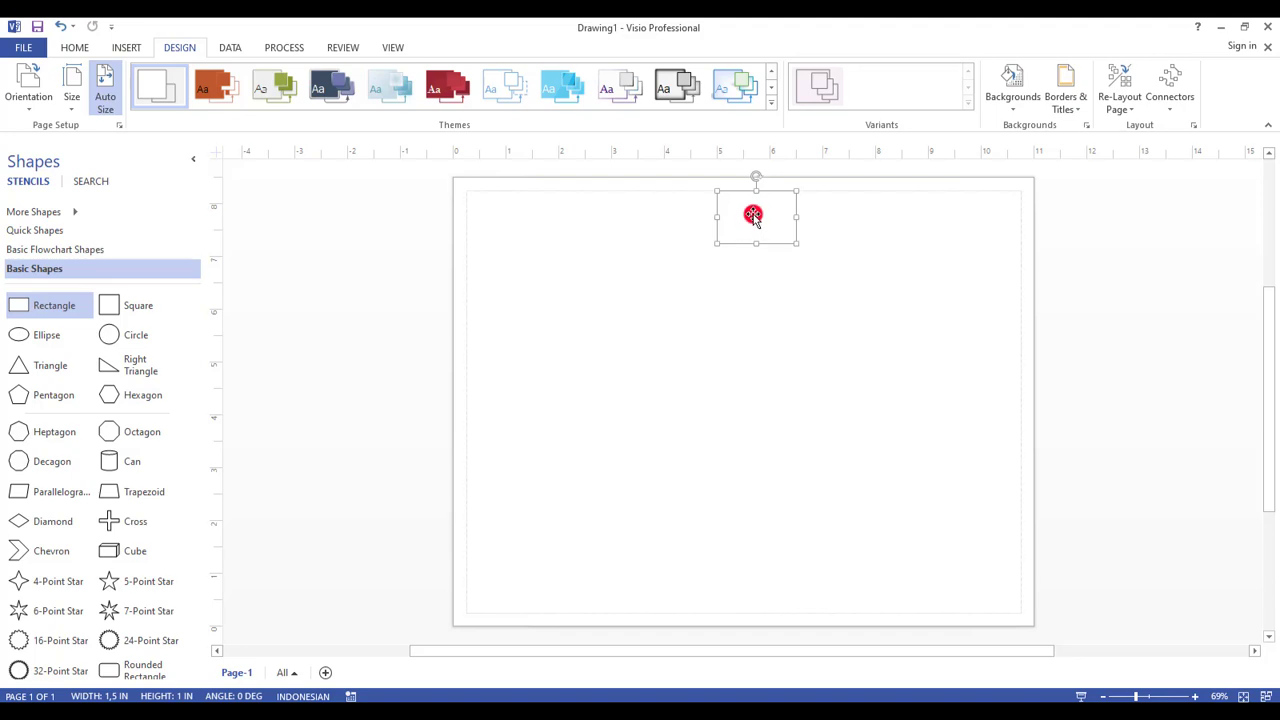
{"action": "right_click", "coordinate": [753, 216]}
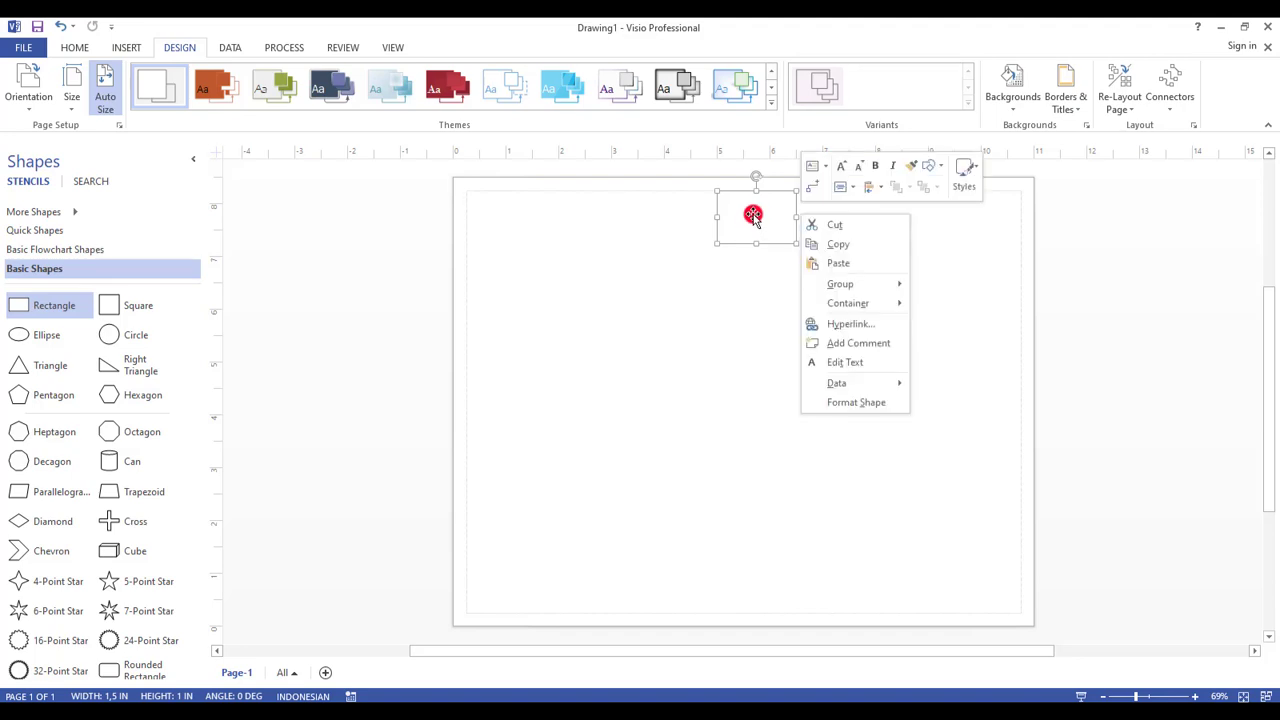
{"action": "left_click", "coordinate": [852, 362]}
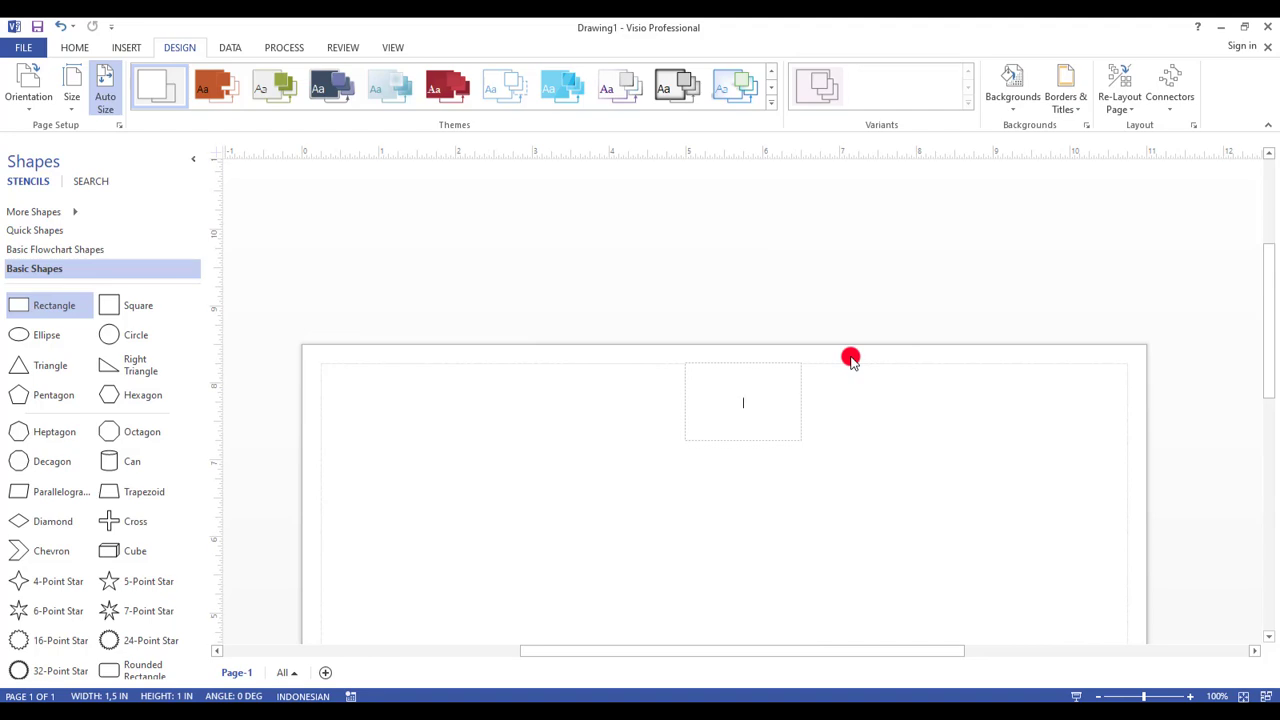
{"action": "key", "text": "alt+shift"}
{"action": "type", "text": "RAT"}
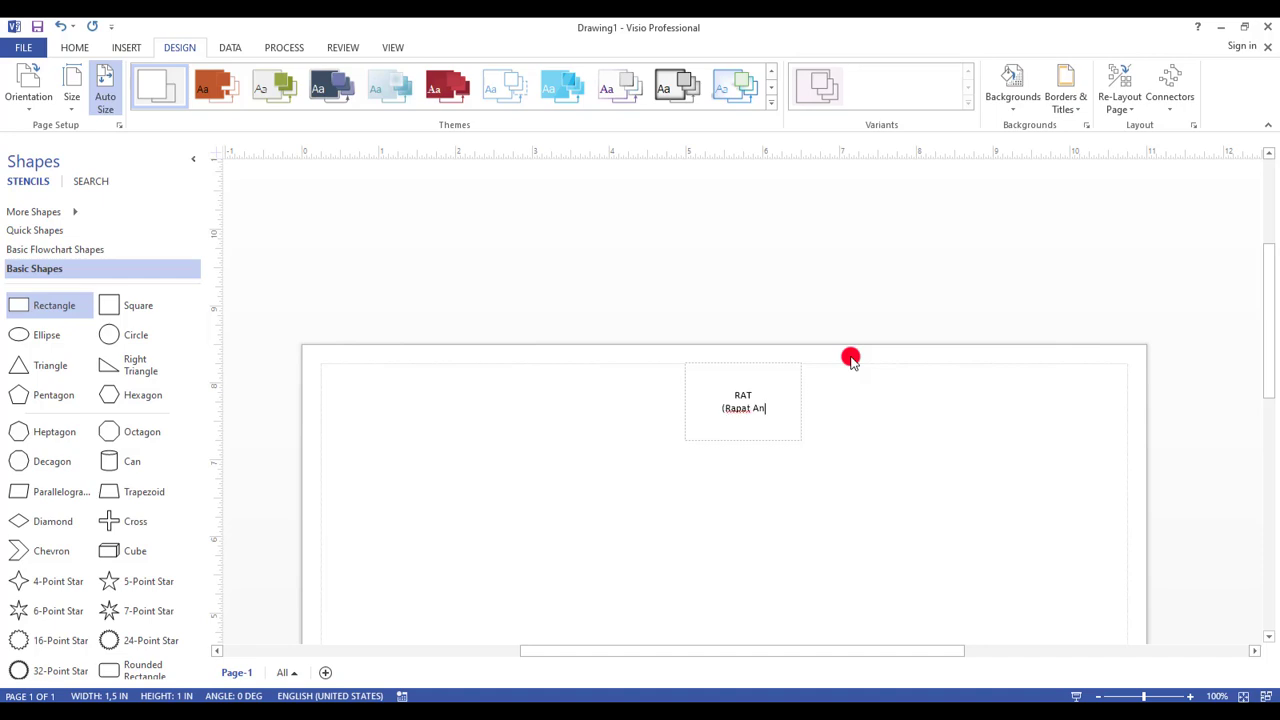
{"action": "type", "text": "ggota Tahunan"}
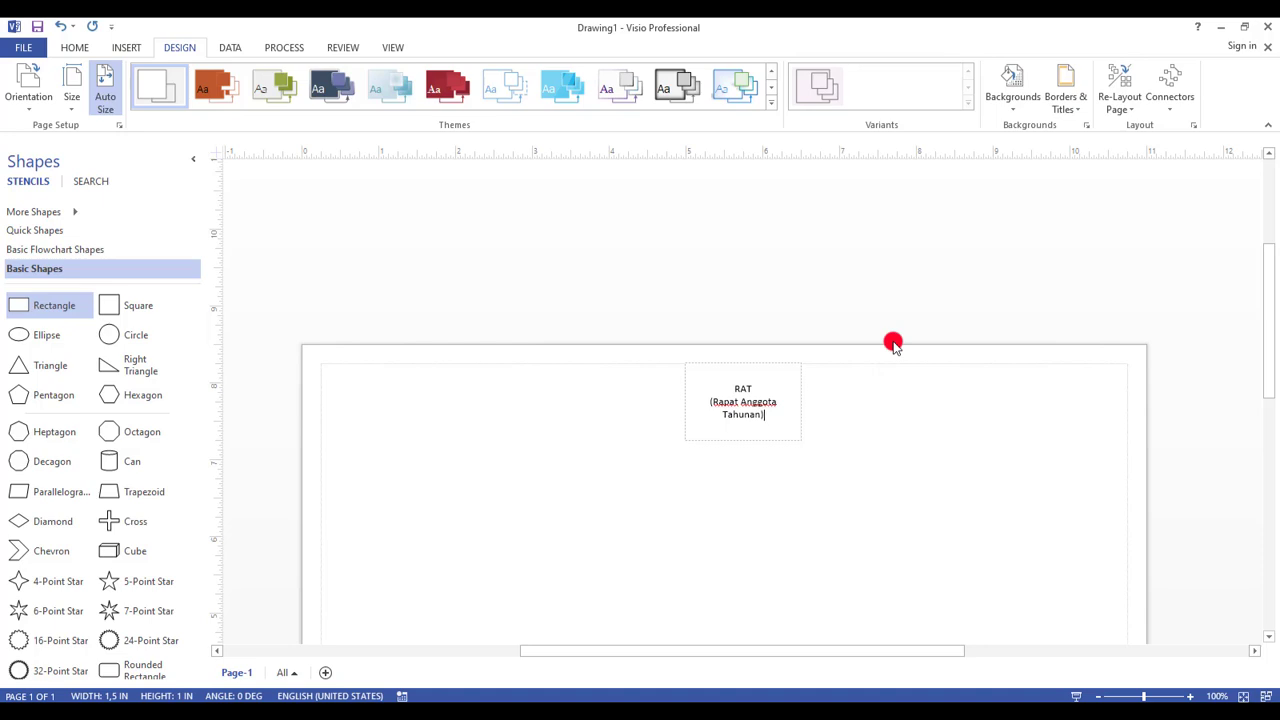
{"action": "left_click", "coordinate": [868, 430]}
{"action": "scroll", "coordinate": [868, 430], "scroll_direction": "down", "scroll_amount": 2}
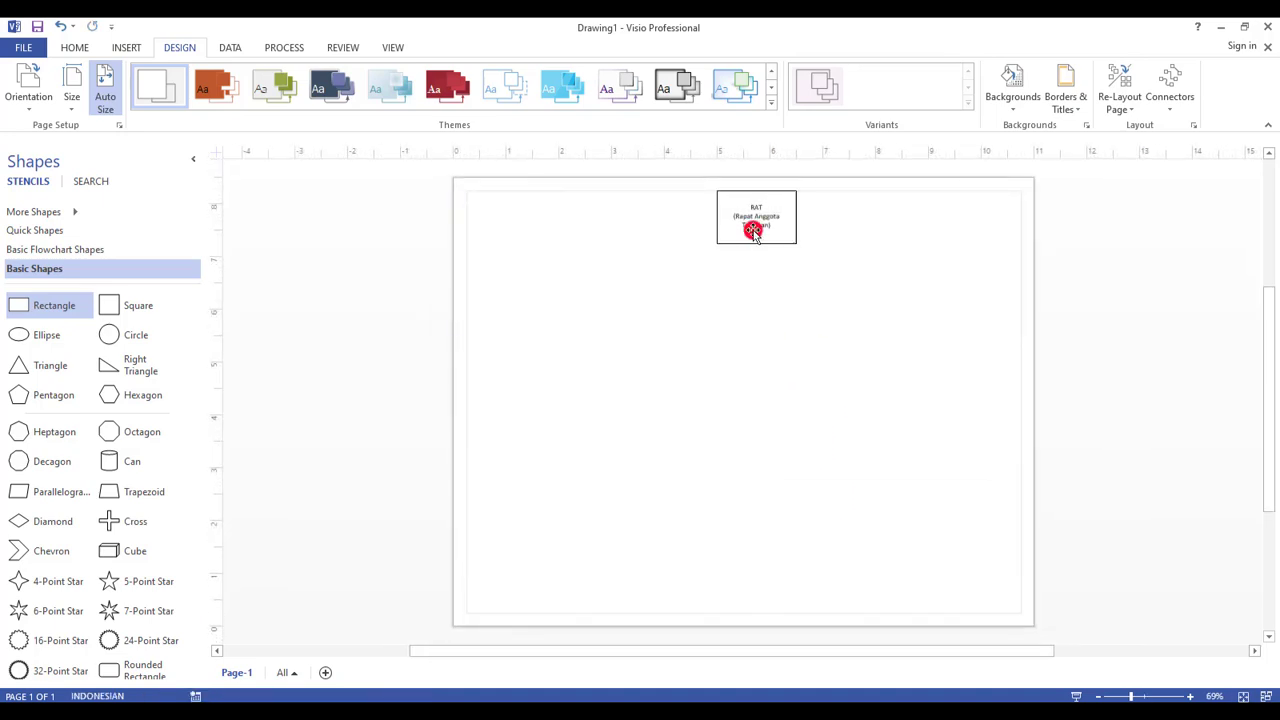
Resize the RAT rectangle to about 1.875 in wide and 0.5 in high so its bracketed text fits on one line.
{"action": "left_click", "coordinate": [790, 217]}
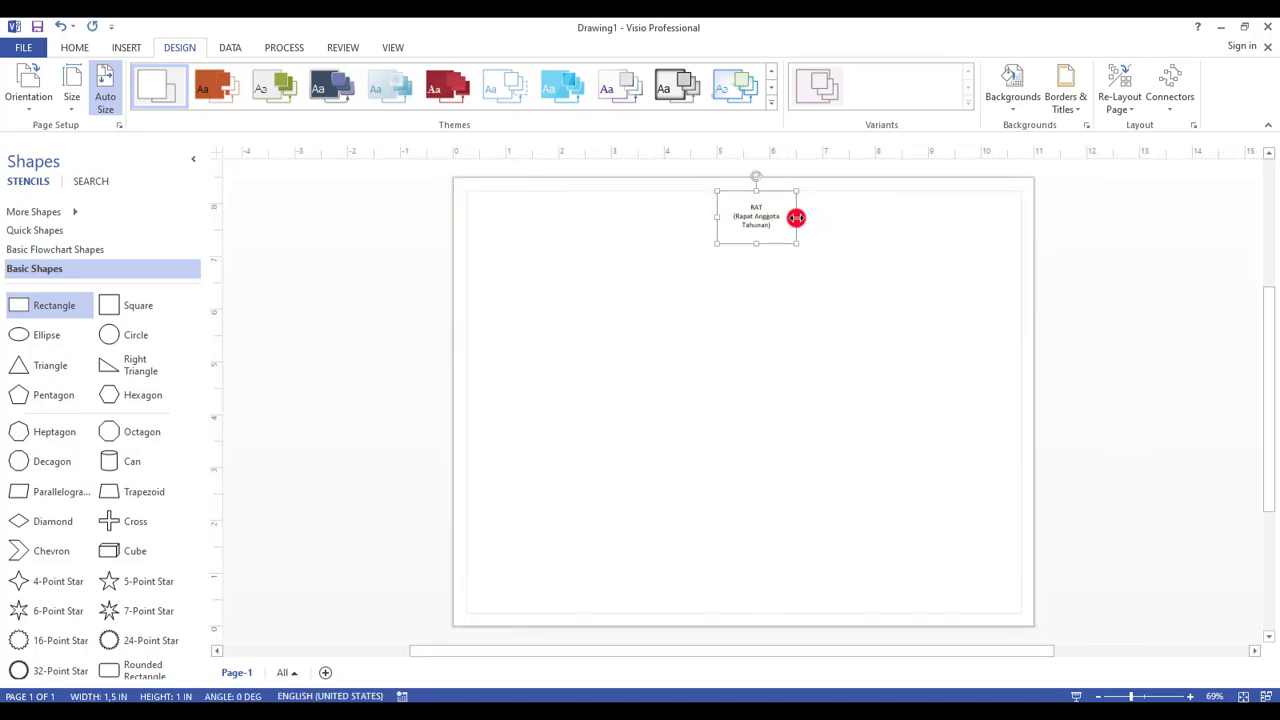
{"action": "left_click_drag", "start_coordinate": [796, 217], "coordinate": [777, 237]}
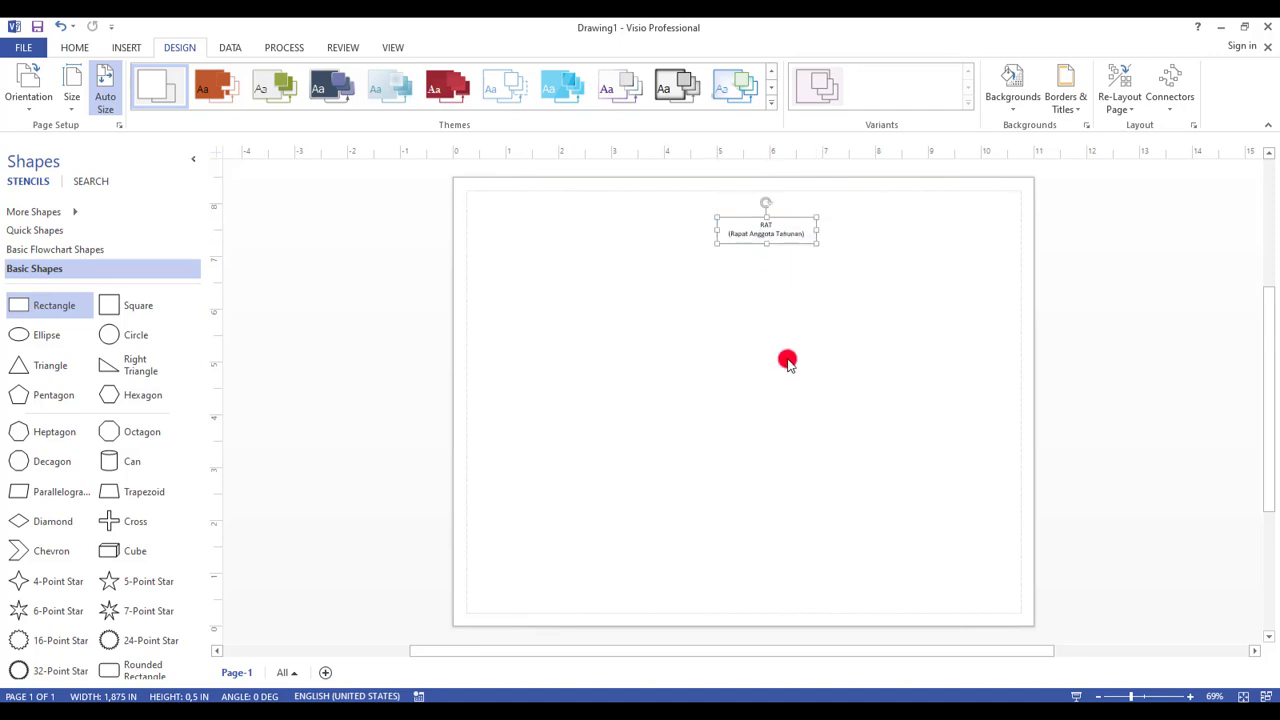
{"action": "left_click", "coordinate": [820, 278]}
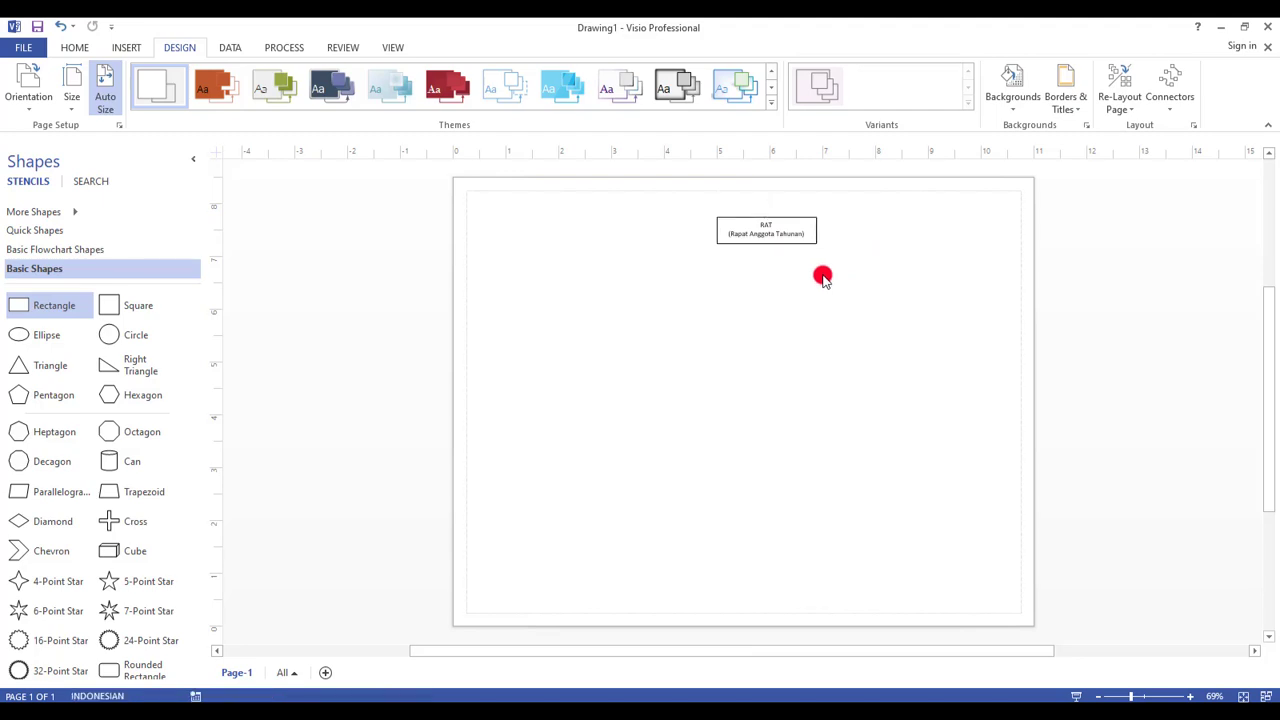
Duplicate the RAT box and place the copy directly below the original, aligned with it.
{"action": "left_click", "coordinate": [764, 245]}
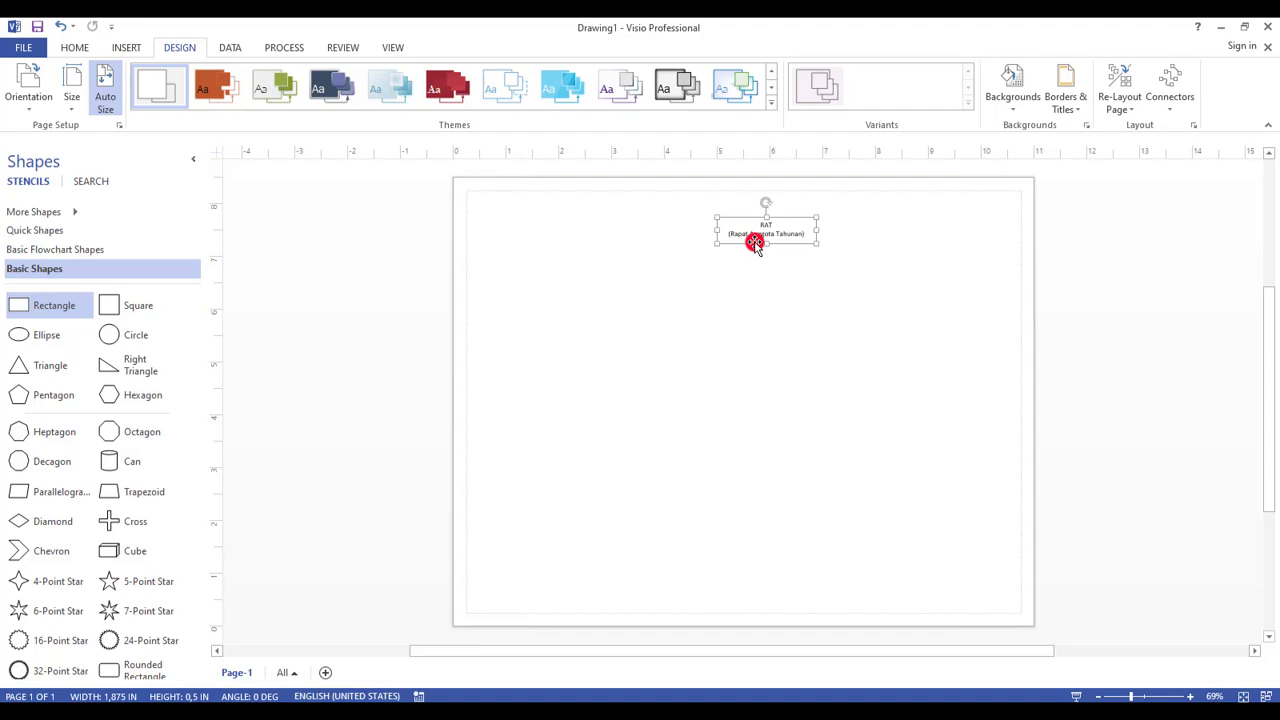
{"action": "key", "text": "ctrl+d"}
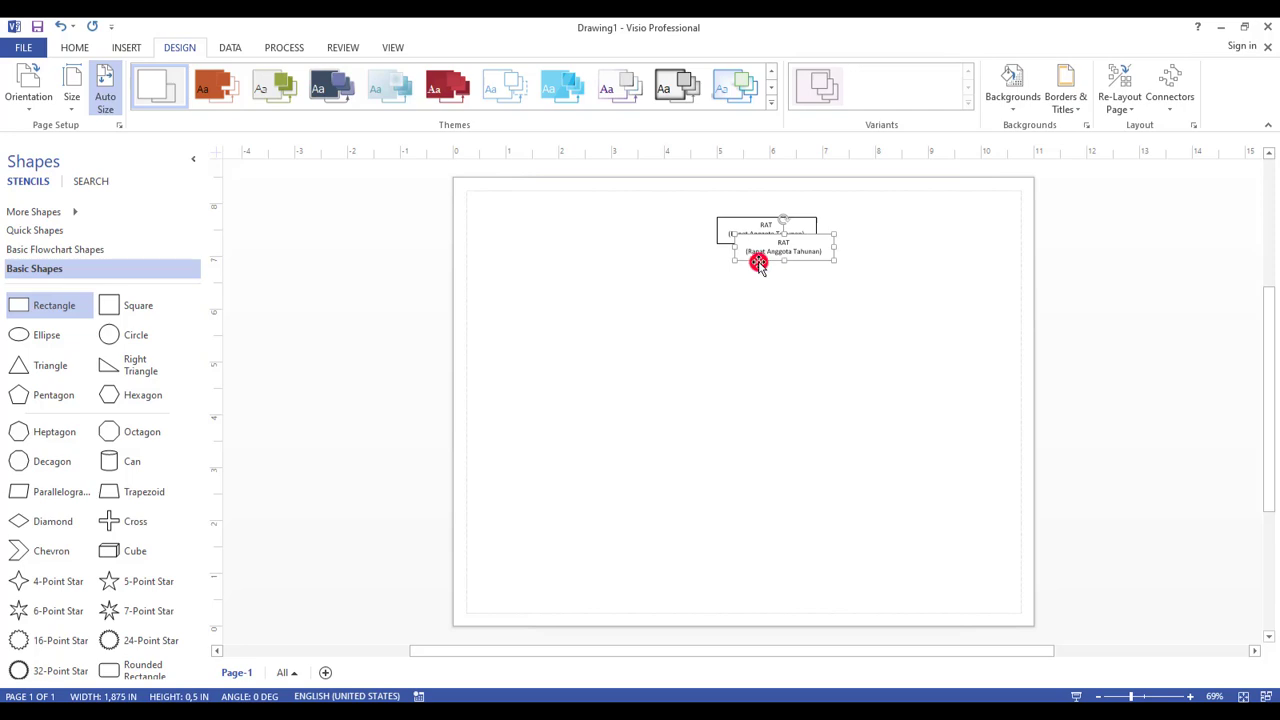
{"action": "left_click_drag", "start_coordinate": [756, 260], "coordinate": [744, 304]}
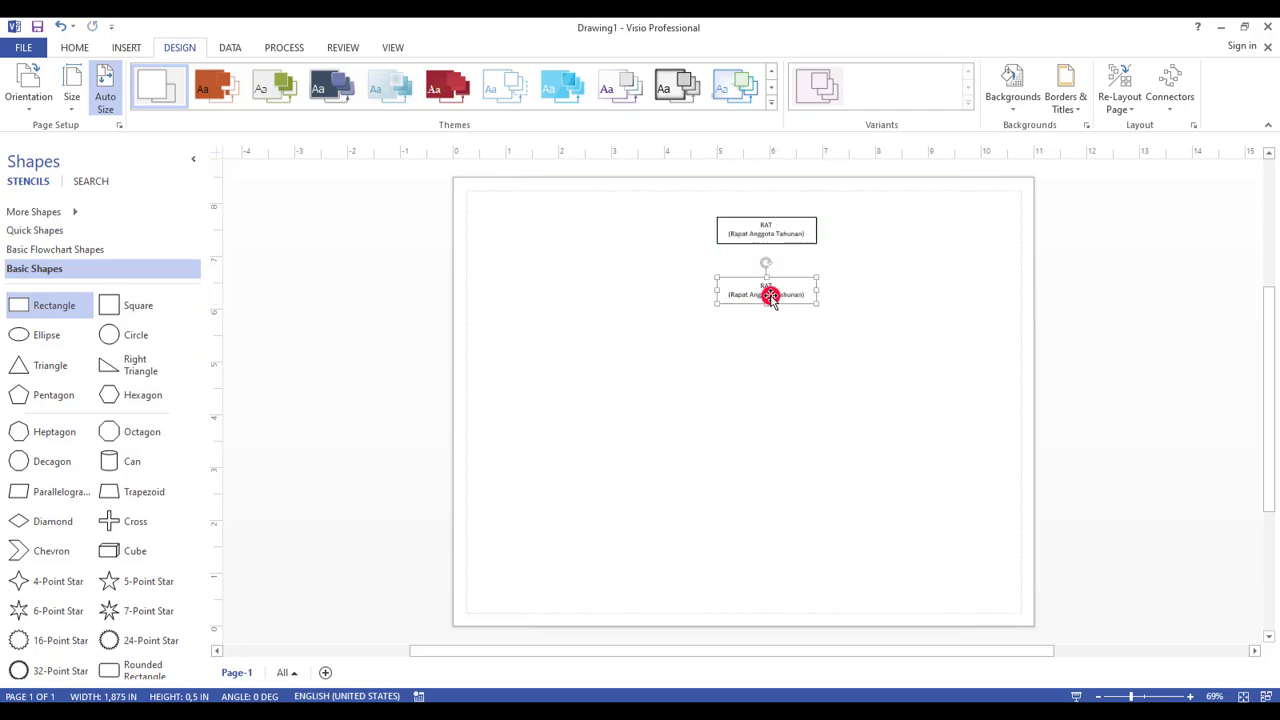
Replace the text of the lower box with "PENGURUS".
{"action": "right_click", "coordinate": [764, 297]}
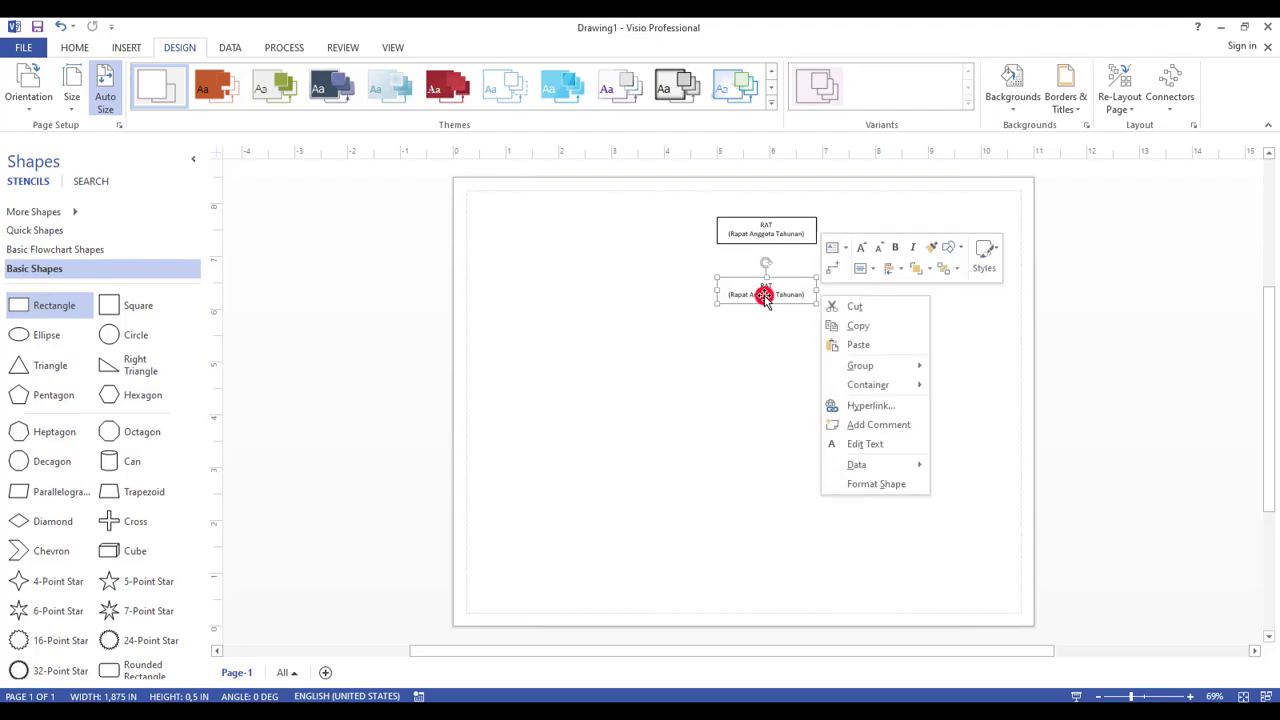
{"action": "left_click", "coordinate": [867, 444]}
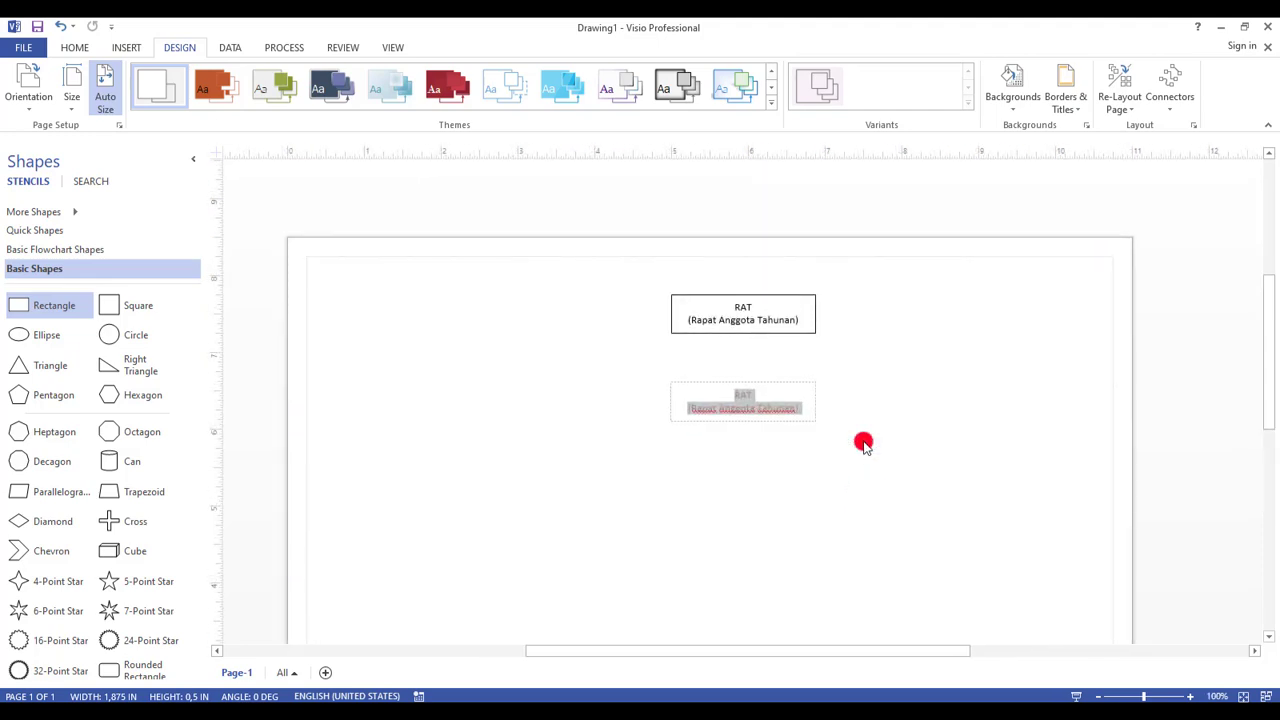
{"action": "type", "text": "PENGUR"}
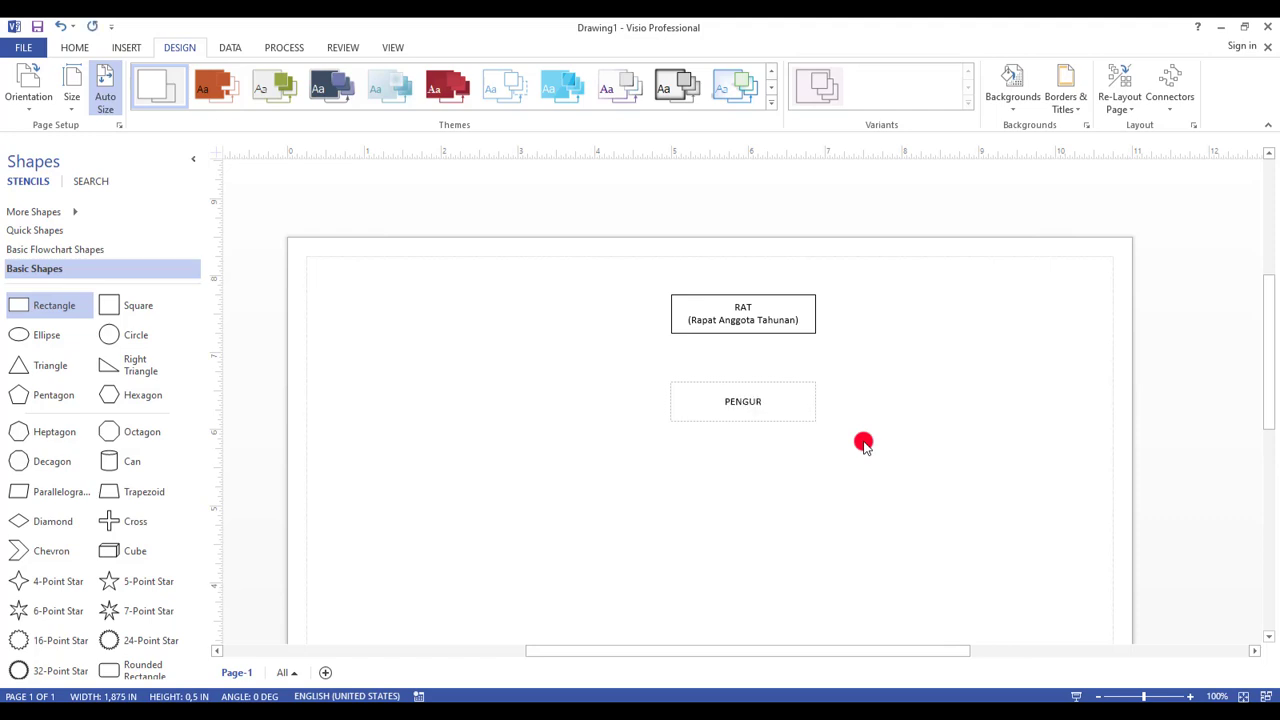
{"action": "type", "text": "US"}
{"action": "left_click", "coordinate": [790, 462]}
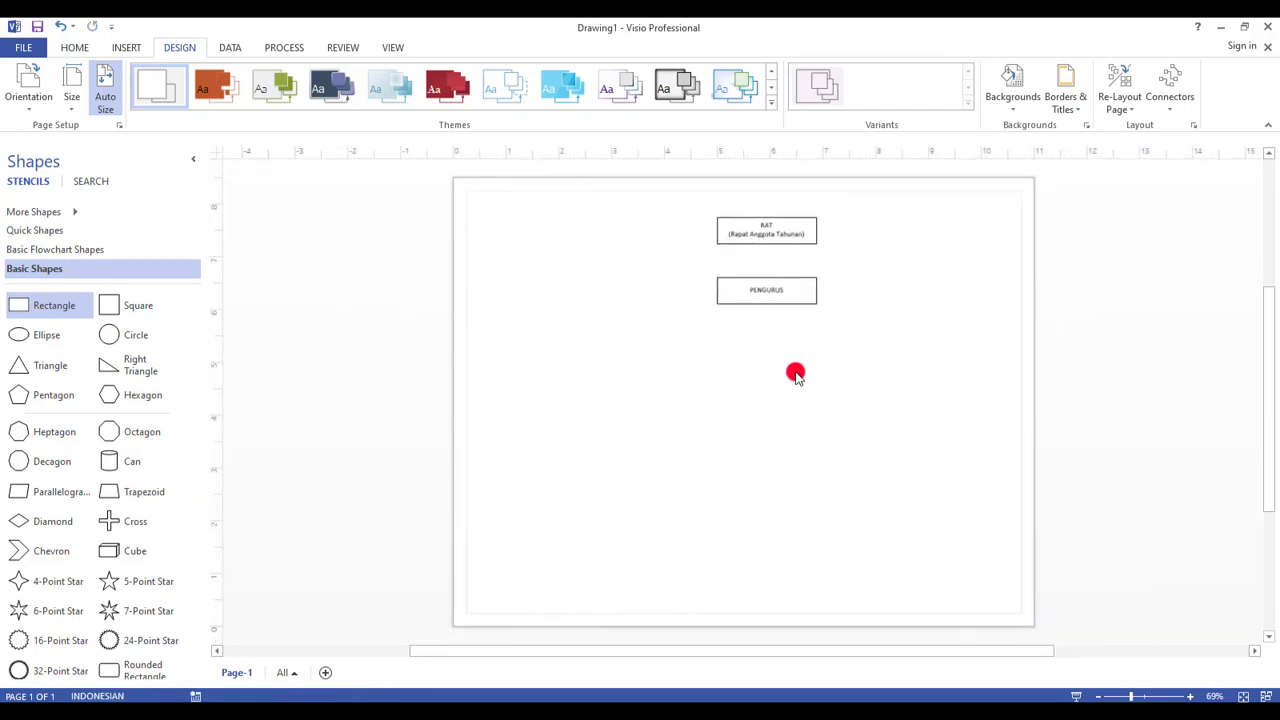
Duplicate the PENGURUS box and place the copy to its right, aligned in the same row.
{"action": "left_click", "coordinate": [786, 284]}
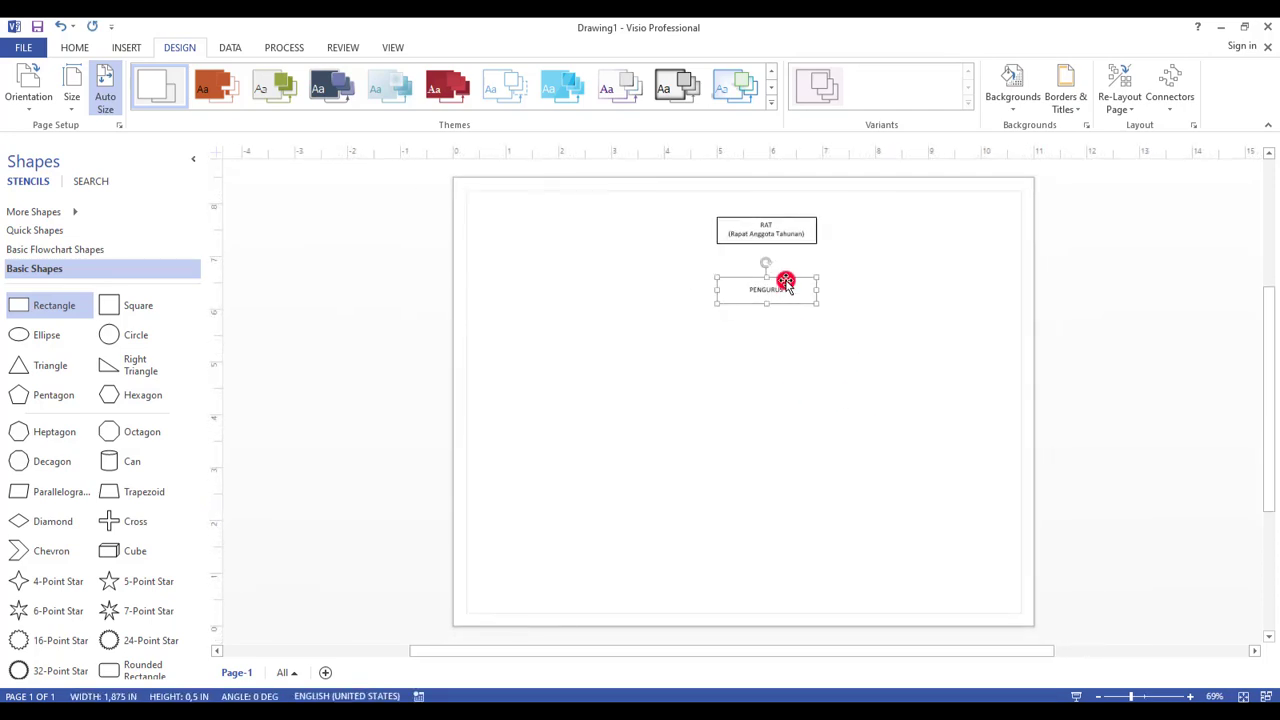
{"action": "left_click", "coordinate": [880, 288]}
{"action": "key", "text": "ctrl+v"}
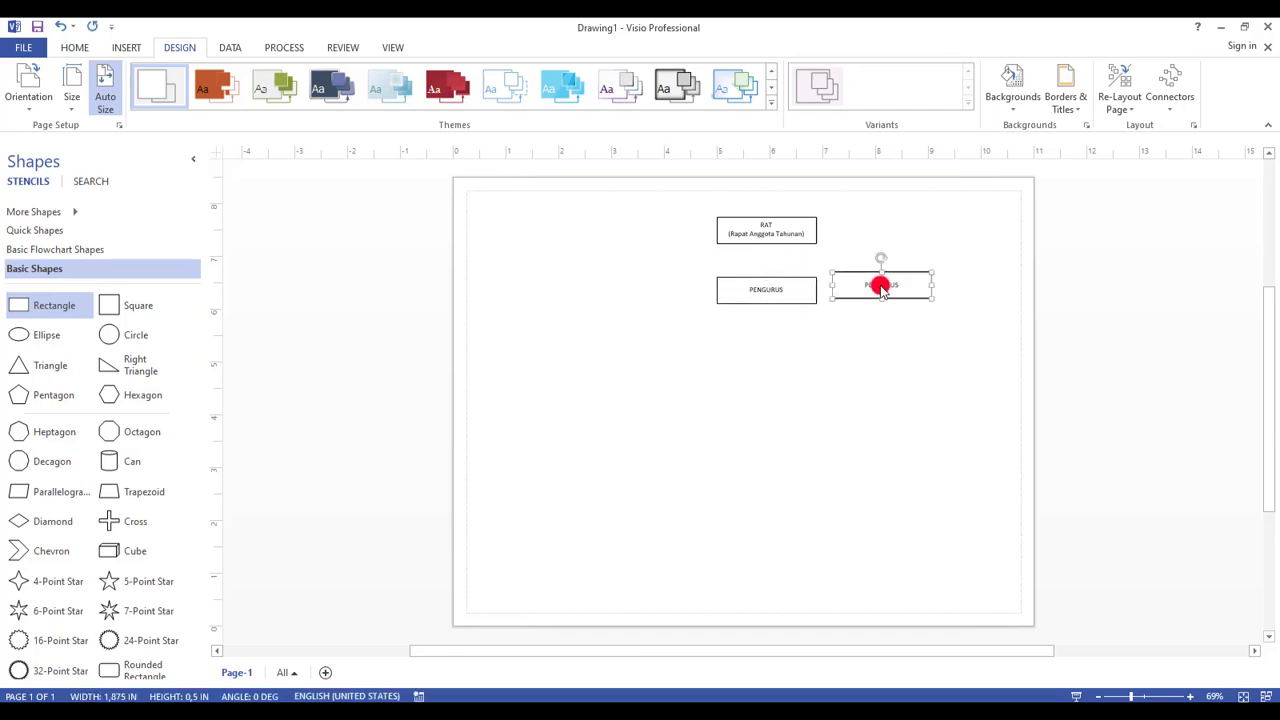
{"action": "left_click", "coordinate": [859, 267]}
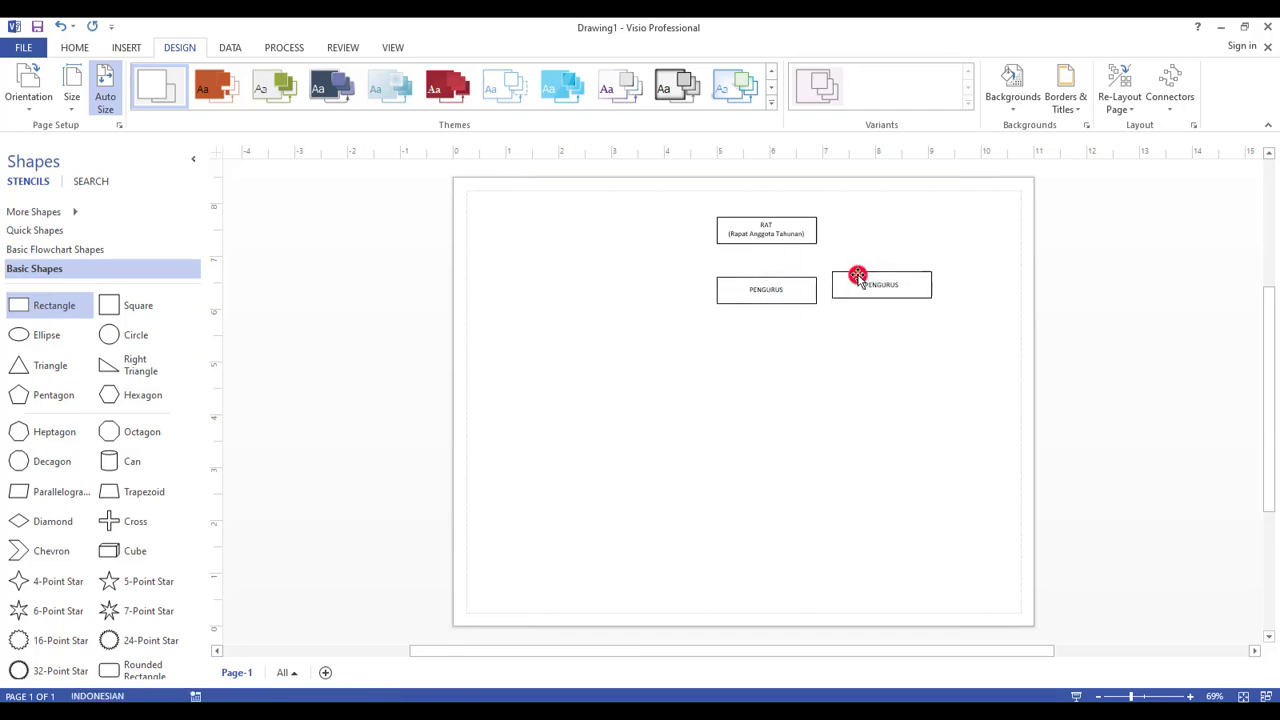
{"action": "left_click_drag", "start_coordinate": [857, 274], "coordinate": [908, 286]}
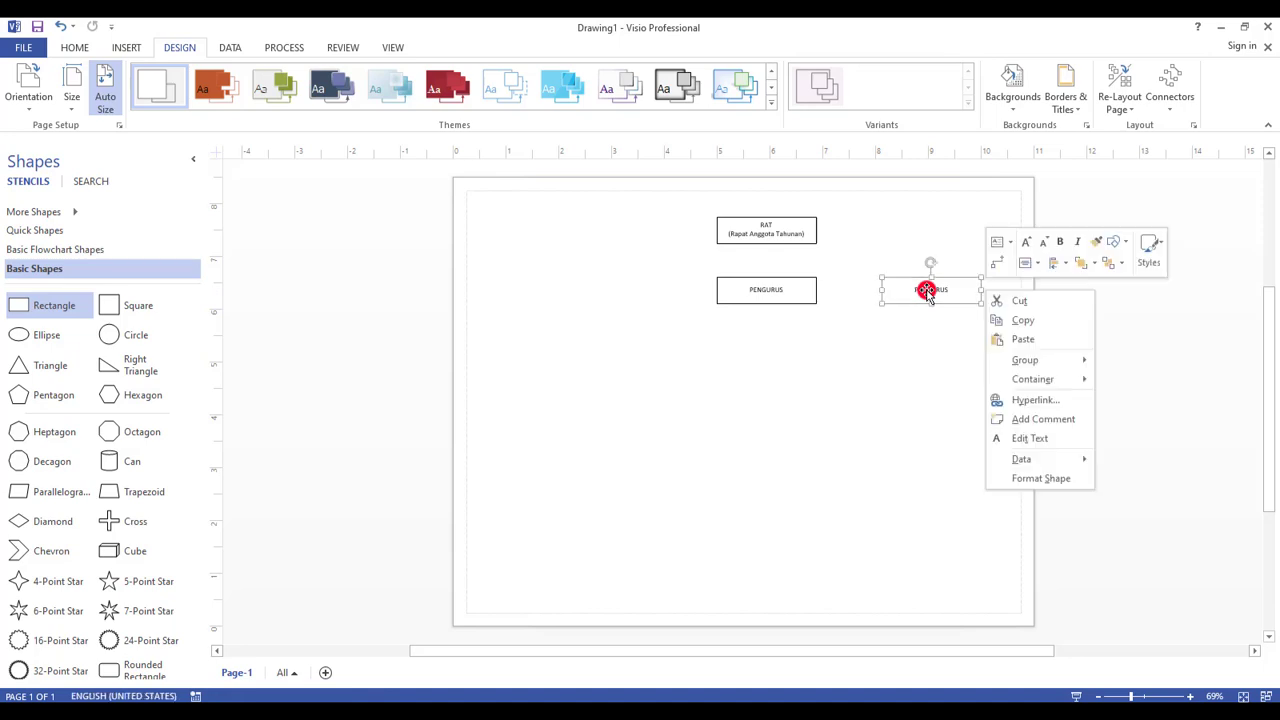
Replace the text of the copied box right of PENGURUS with "PEMBINA" and show the whole page again.
{"action": "right_click", "coordinate": [922, 288]}
{"action": "left_click", "coordinate": [1048, 438]}
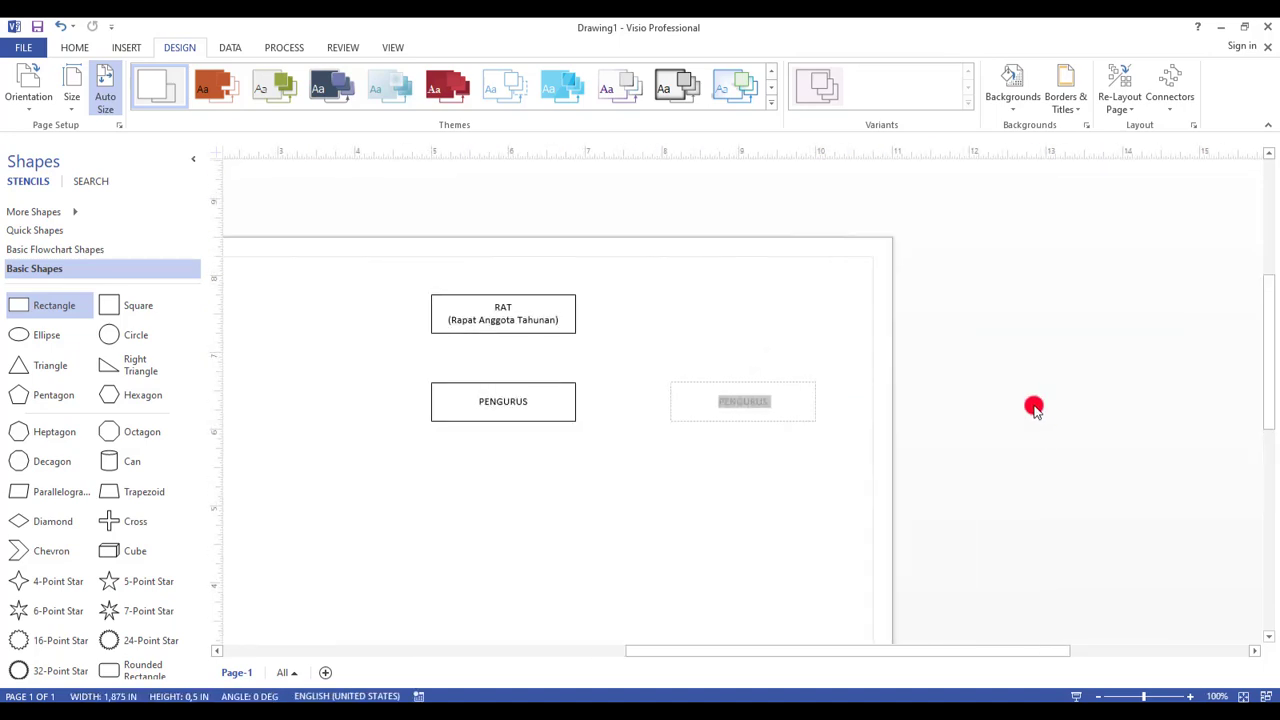
{"action": "type", "text": "PEMBINA"}
{"action": "left_click", "coordinate": [686, 478]}
{"action": "key", "text": "ctrl+shift+w"}
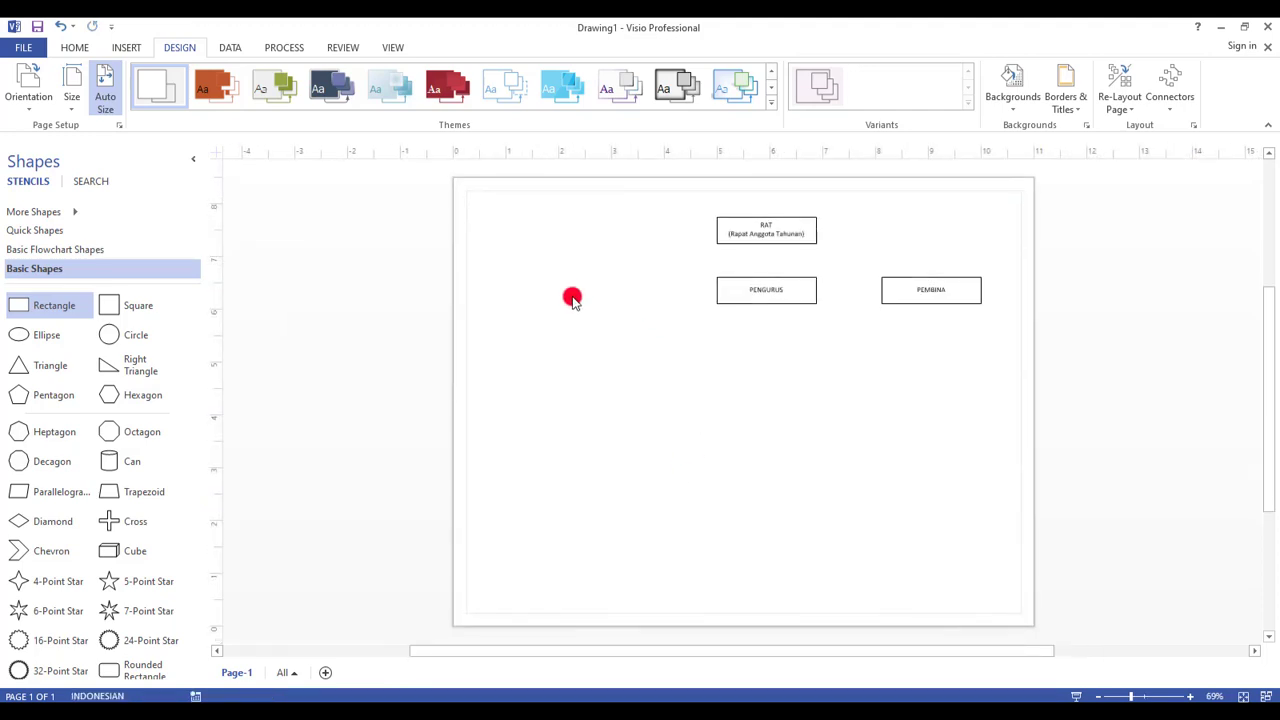
Paste another PENGURUS box left of the original, spaced evenly in the same row, and relabel it "PENGAWAS".
{"action": "key", "text": "ctrl+v"}
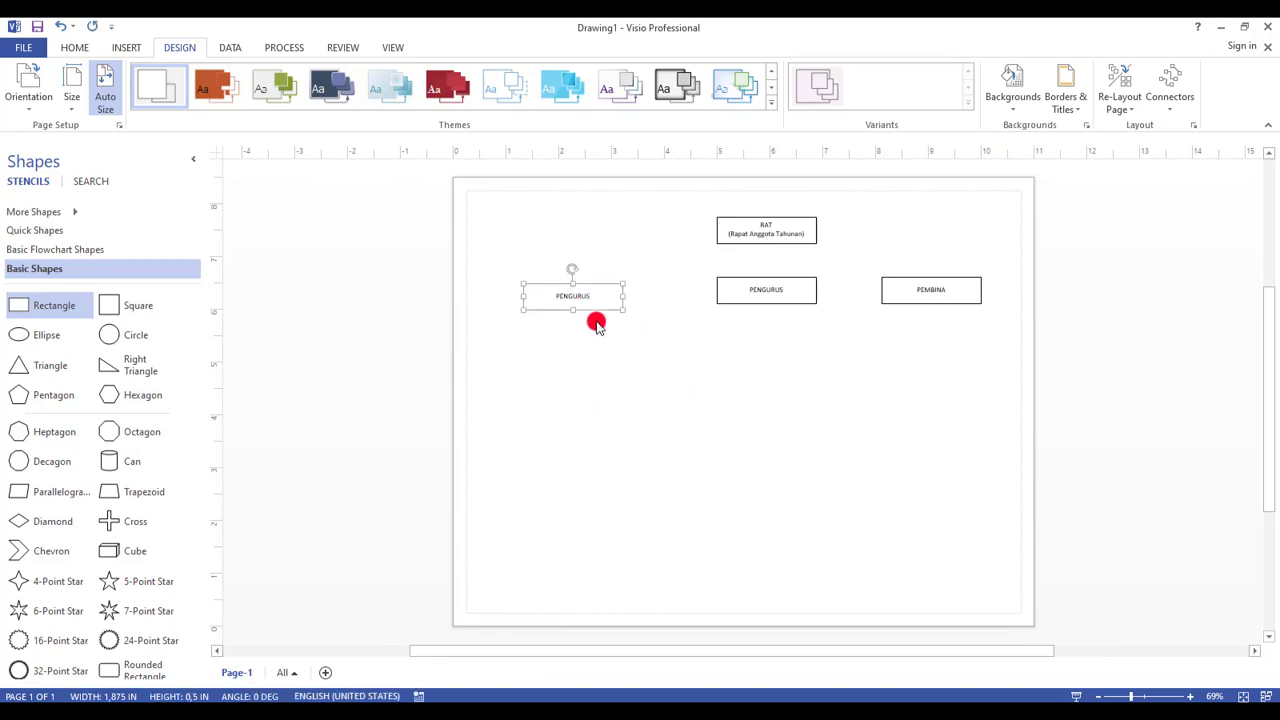
{"action": "left_click_drag", "start_coordinate": [591, 286], "coordinate": [610, 284]}
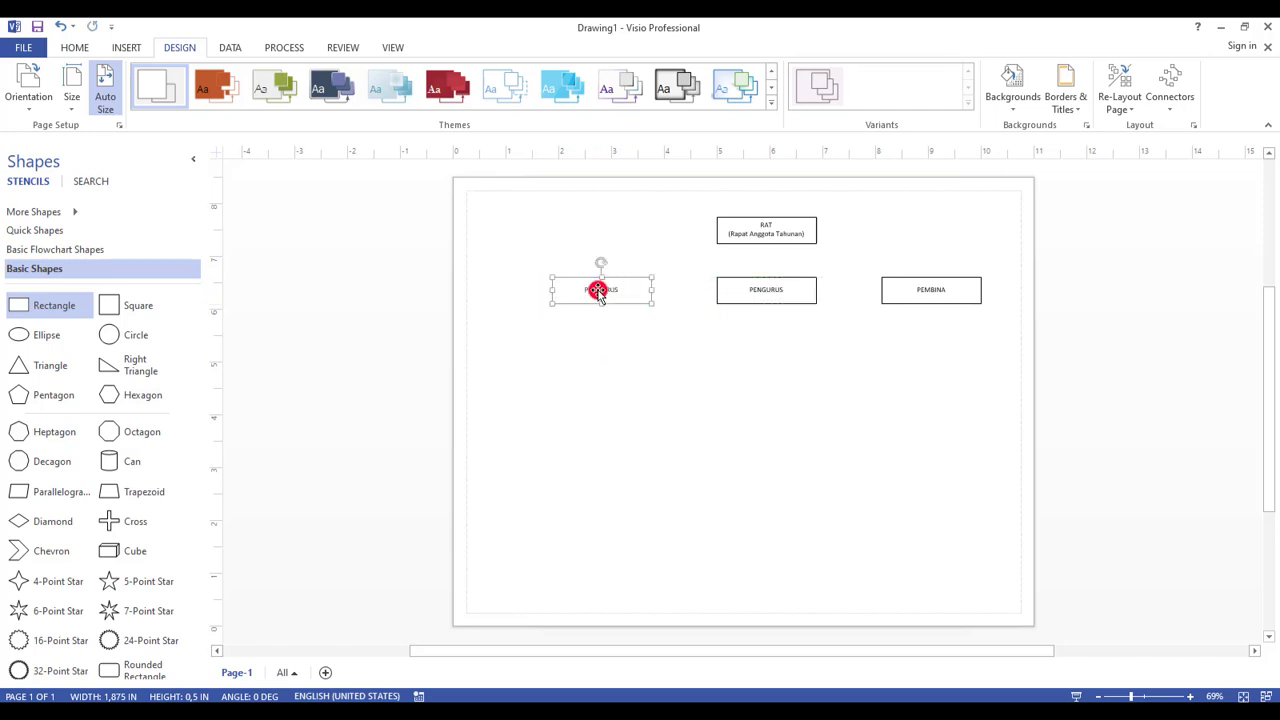
{"action": "right_click", "coordinate": [598, 291]}
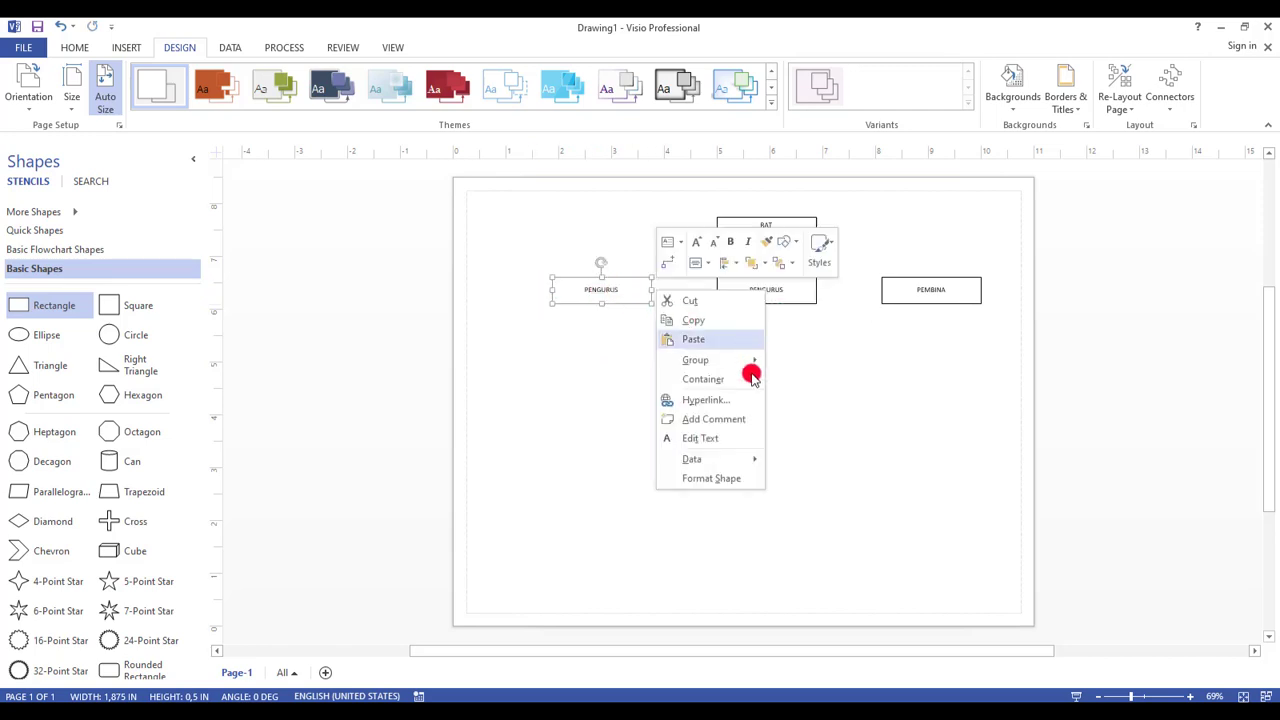
{"action": "left_click", "coordinate": [749, 437]}
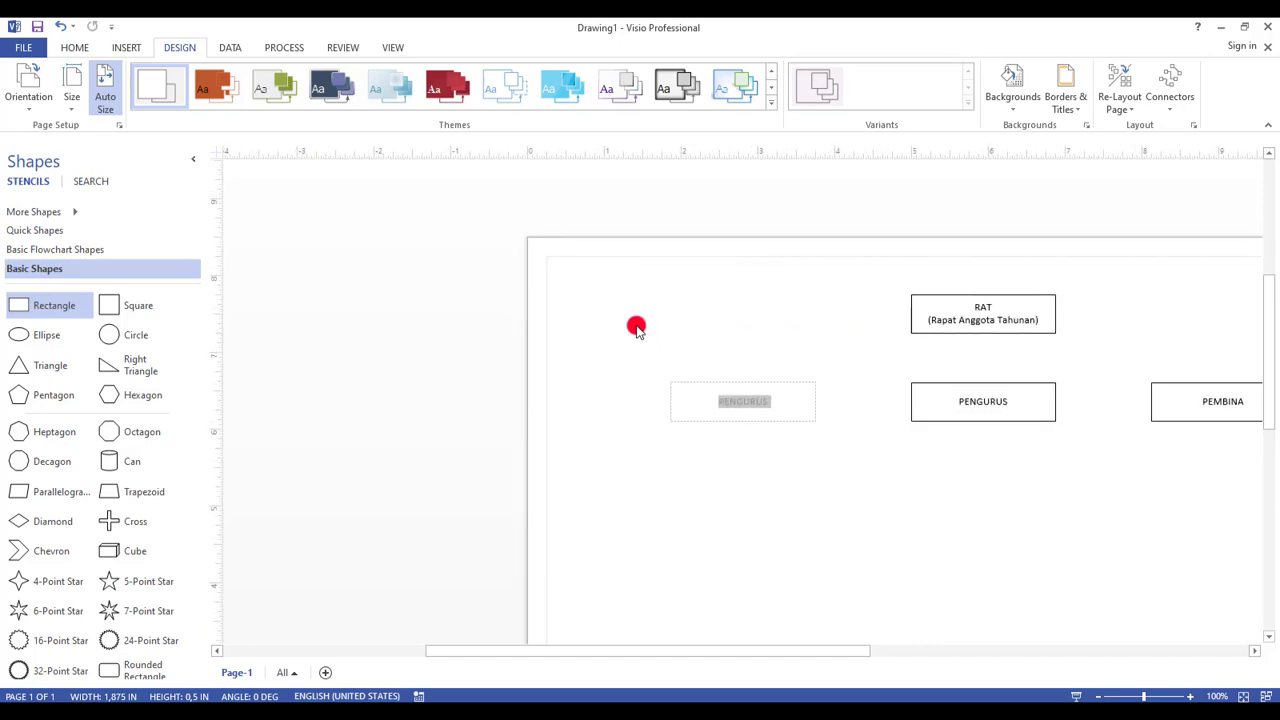
{"action": "type", "text": "P"}
{"action": "left_click", "coordinate": [788, 438]}
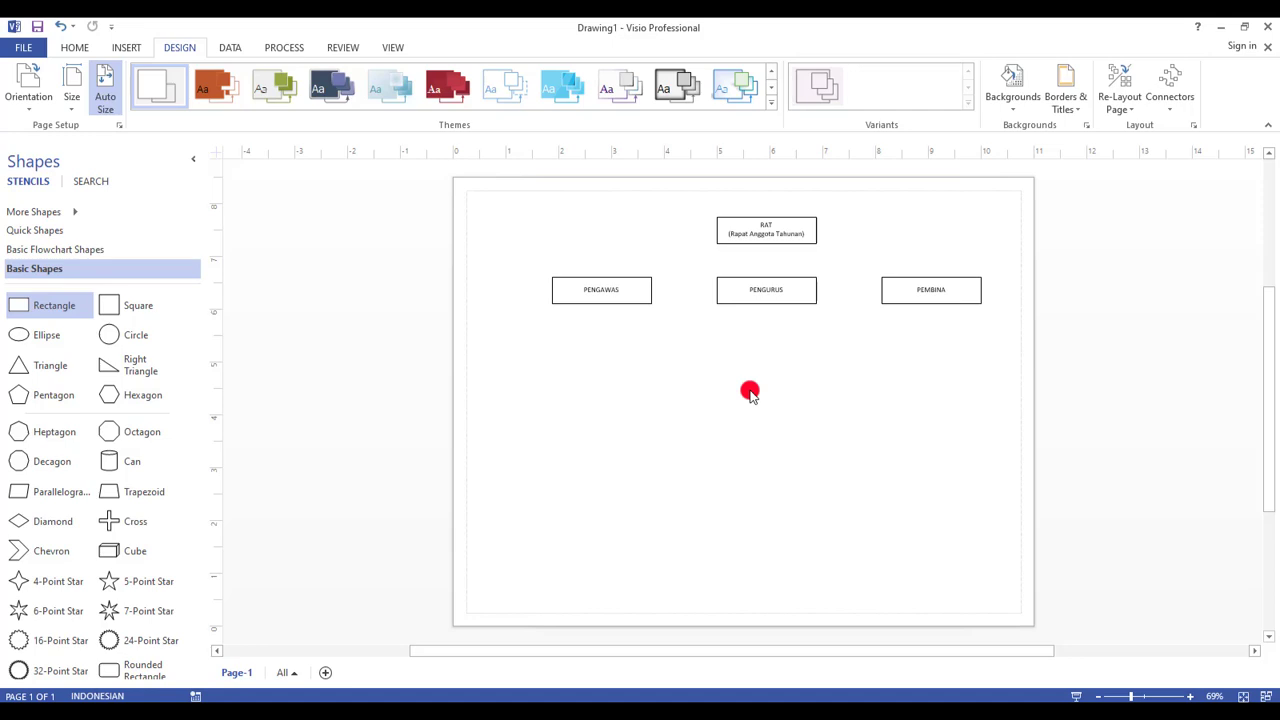
Draw a right-angle connector from the bottom centre of the RAT box to the top centre of PENGAWAS.
{"action": "left_click", "coordinate": [746, 240]}
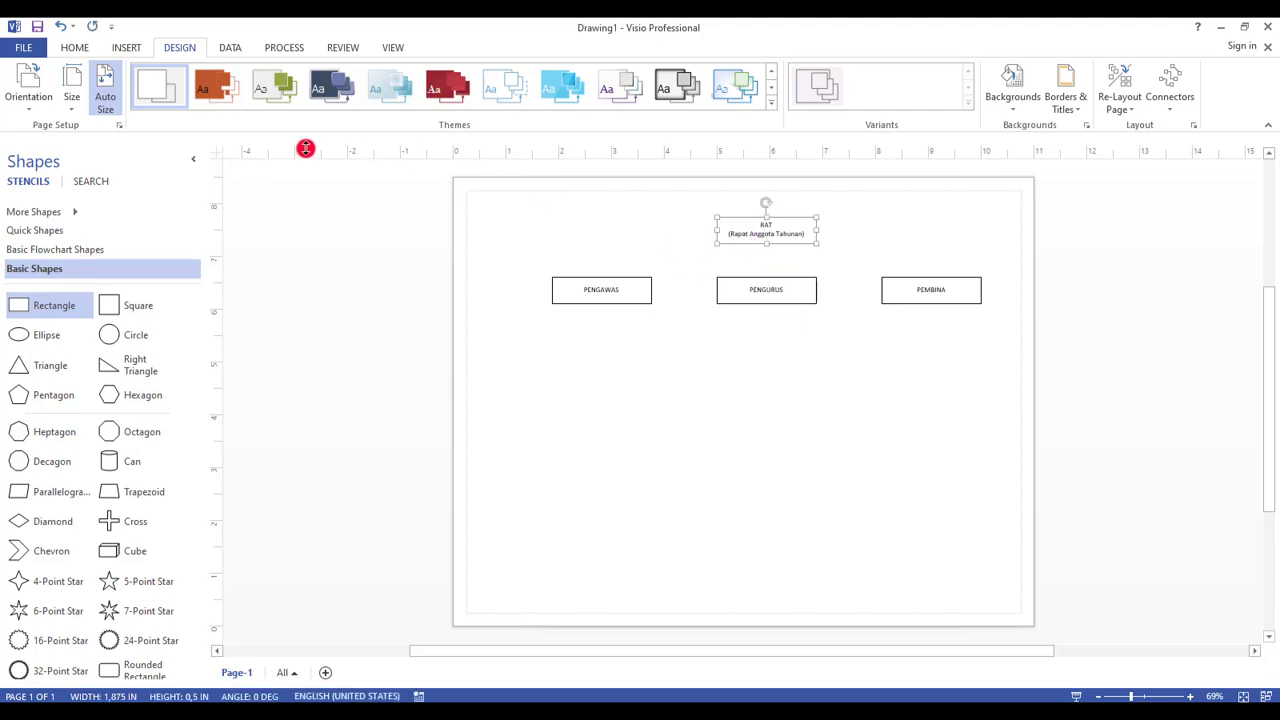
{"action": "left_click", "coordinate": [73, 50]}
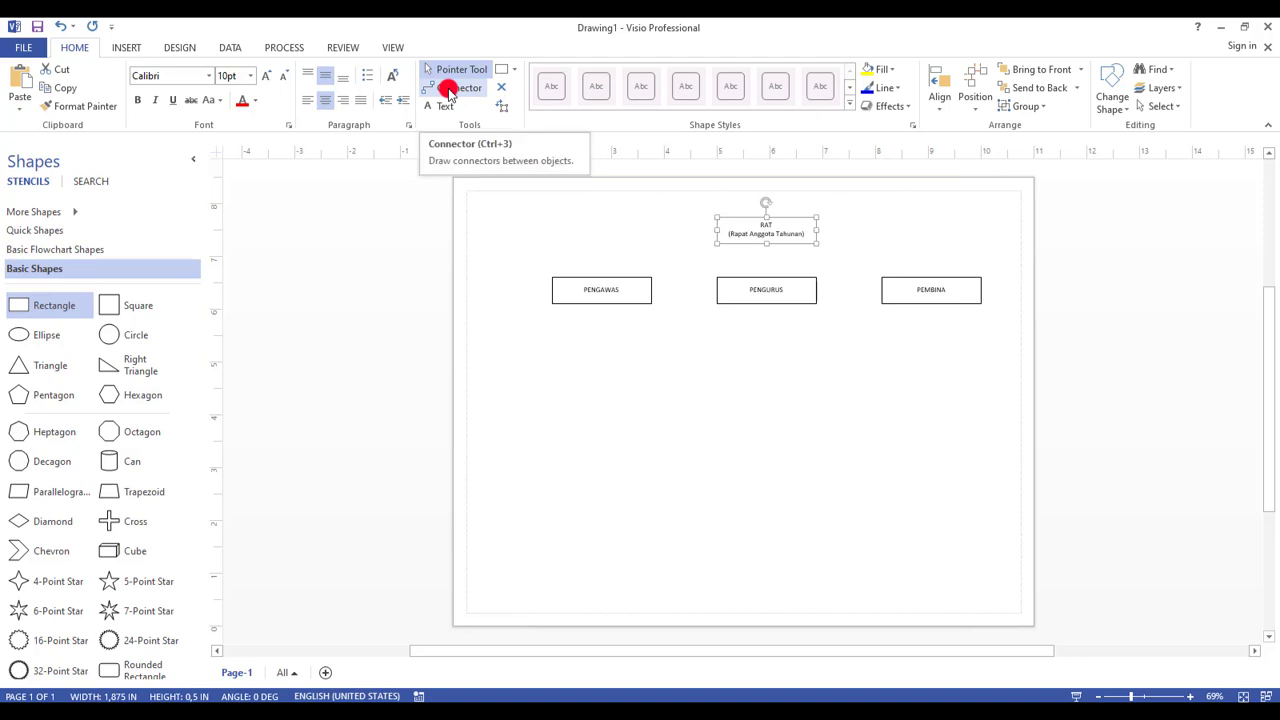
{"action": "left_click", "coordinate": [448, 88]}
{"action": "left_click_drag", "start_coordinate": [740, 229], "coordinate": [765, 245]}
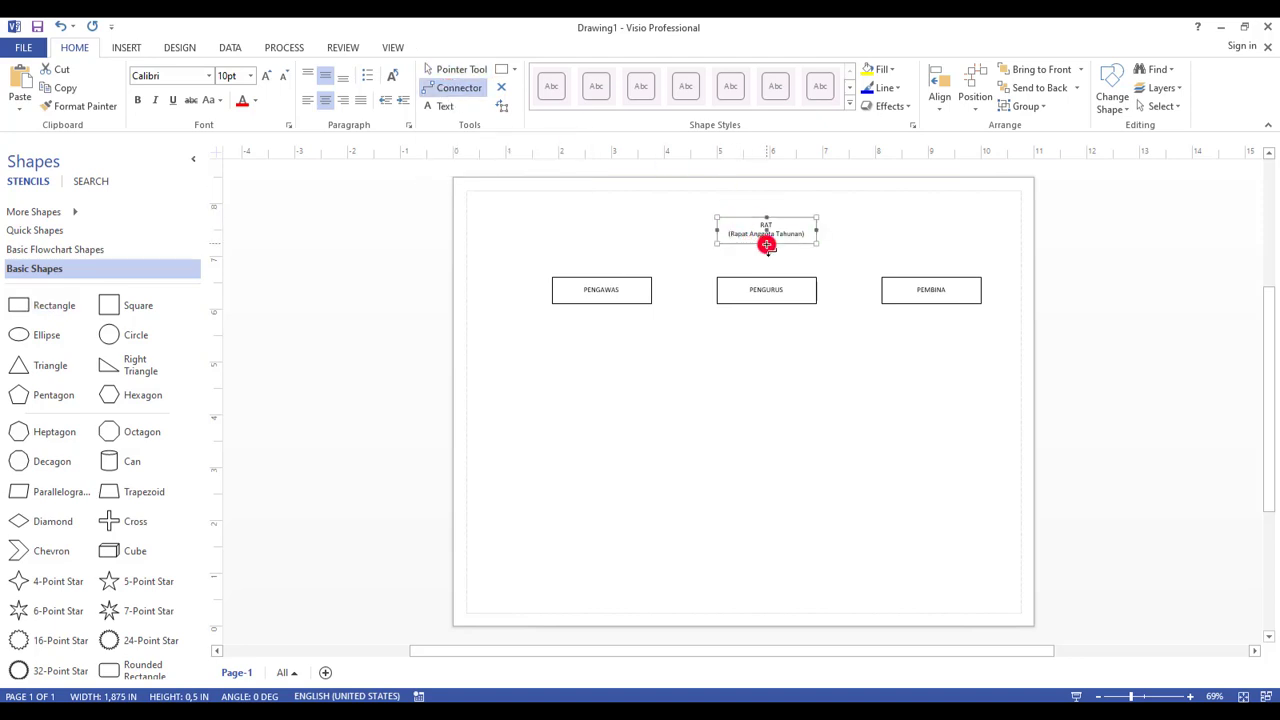
{"action": "left_click_drag", "start_coordinate": [766, 245], "coordinate": [603, 269]}
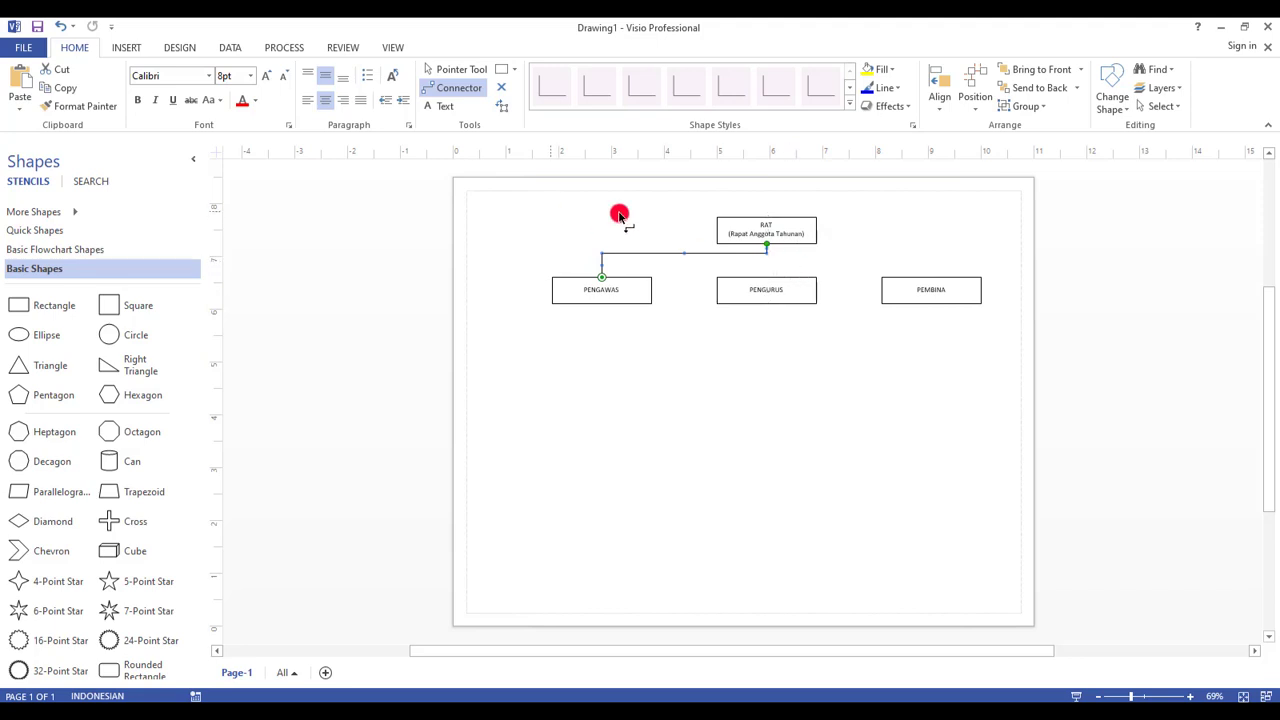
Draw a right-angle connector from the bottom centre of the RAT box to the top centre of PEMBINA.
{"action": "left_click", "coordinate": [779, 261]}
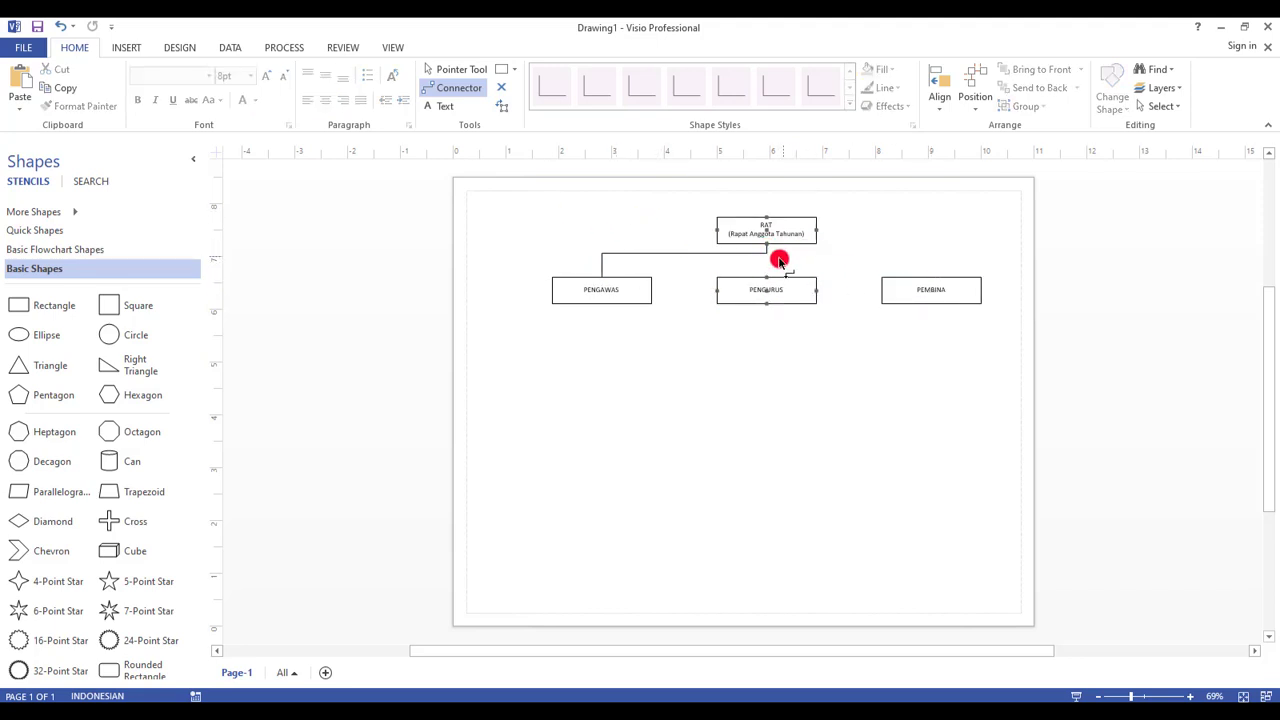
{"action": "left_click", "coordinate": [440, 89]}
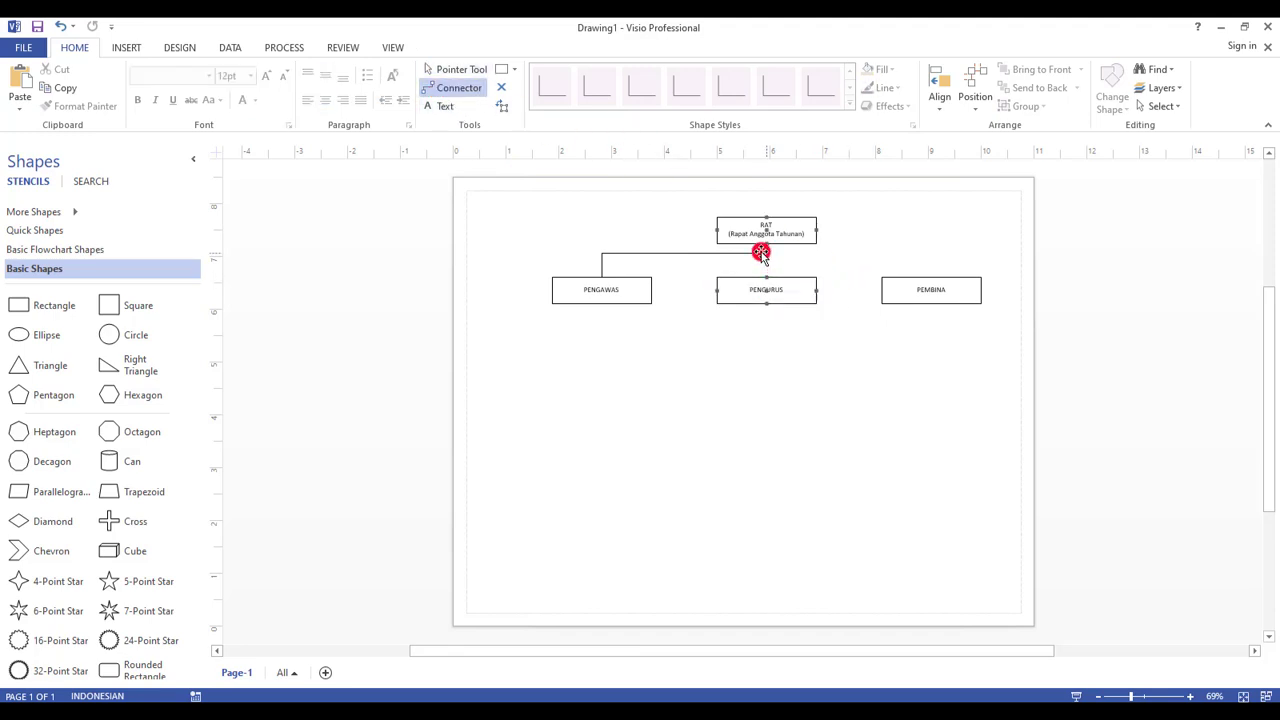
{"action": "left_click_drag", "start_coordinate": [767, 244], "coordinate": [935, 271]}
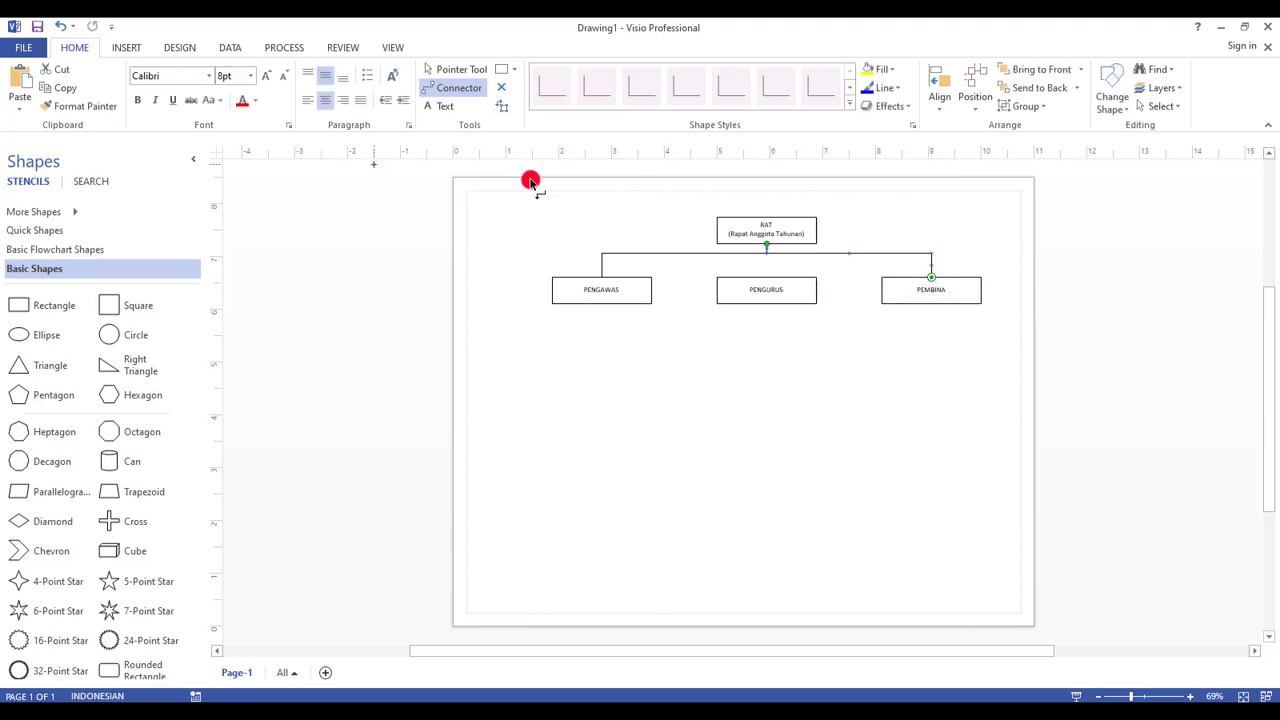
{"action": "left_click", "coordinate": [447, 88]}
{"action": "left_click", "coordinate": [453, 89]}
{"action": "left_click_drag", "start_coordinate": [766, 245], "coordinate": [771, 271]}
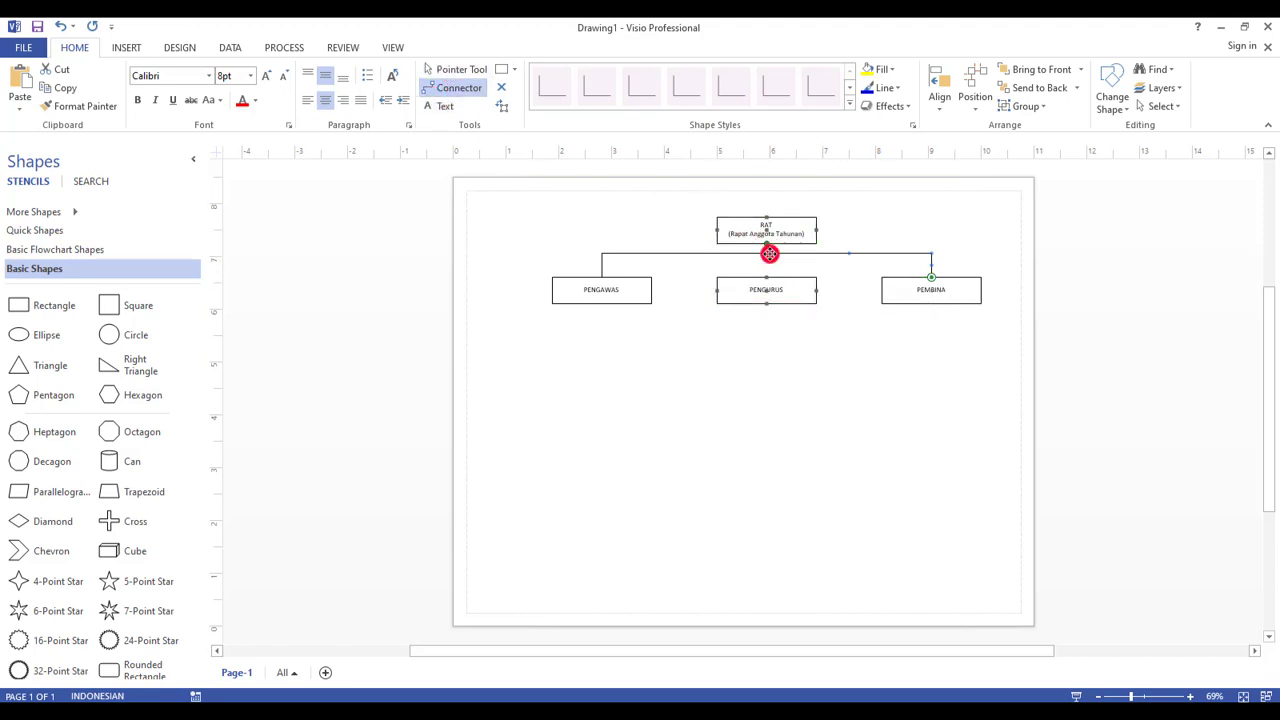
{"action": "left_click_drag", "start_coordinate": [768, 254], "coordinate": [768, 271]}
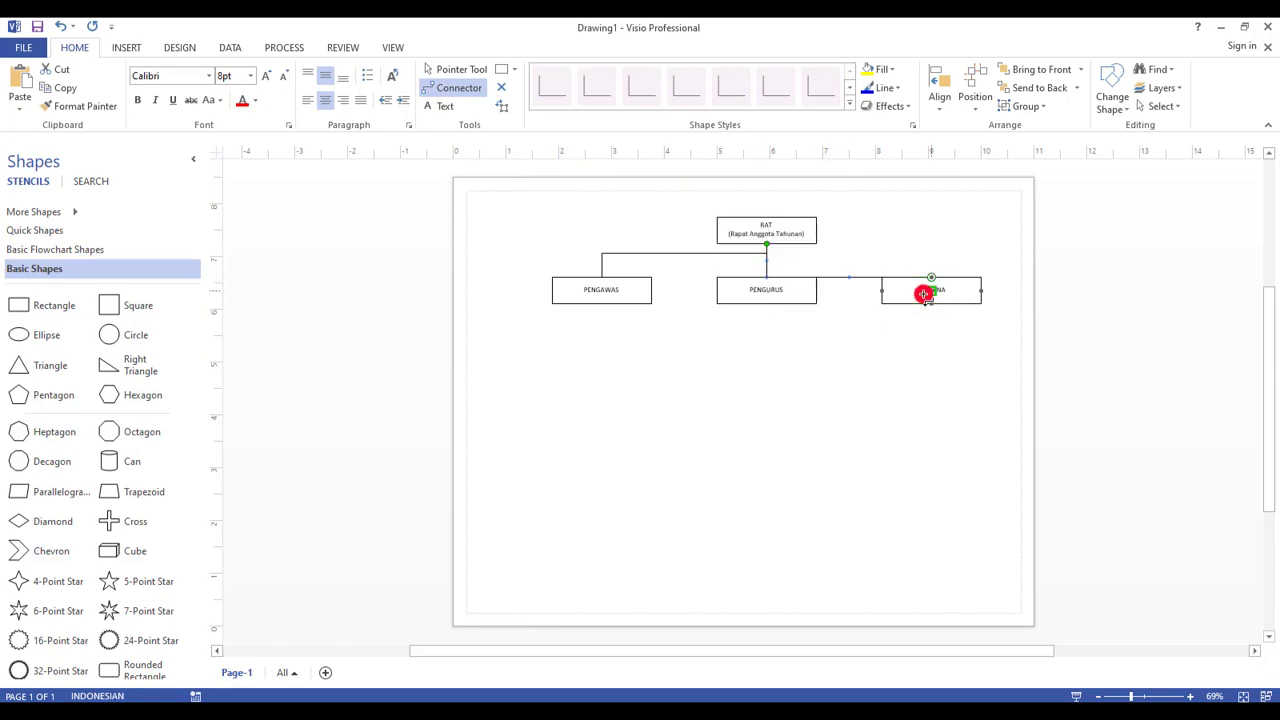
{"action": "key", "text": "ctrl+z"}
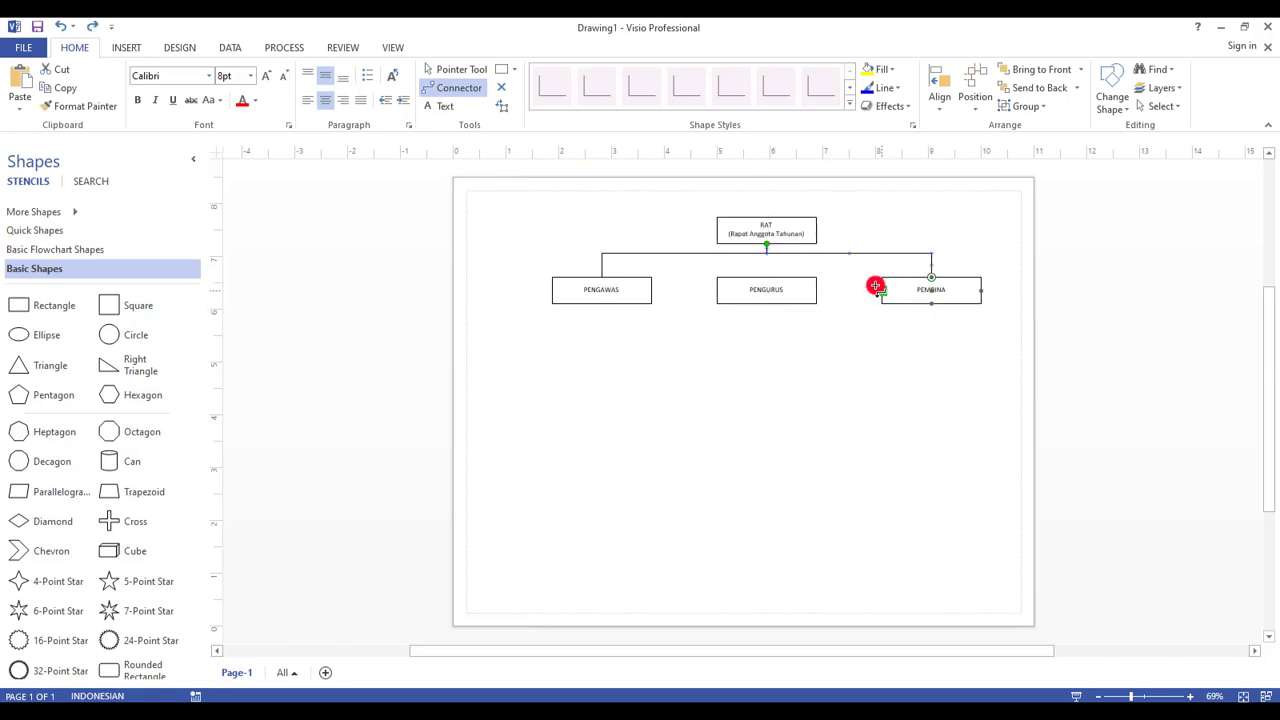
Connect RAT straight down to PENGURUS, and join PENGURUS horizontally to PENGAWAS and PEMBINA with connectors.
{"action": "left_click", "coordinate": [875, 222]}
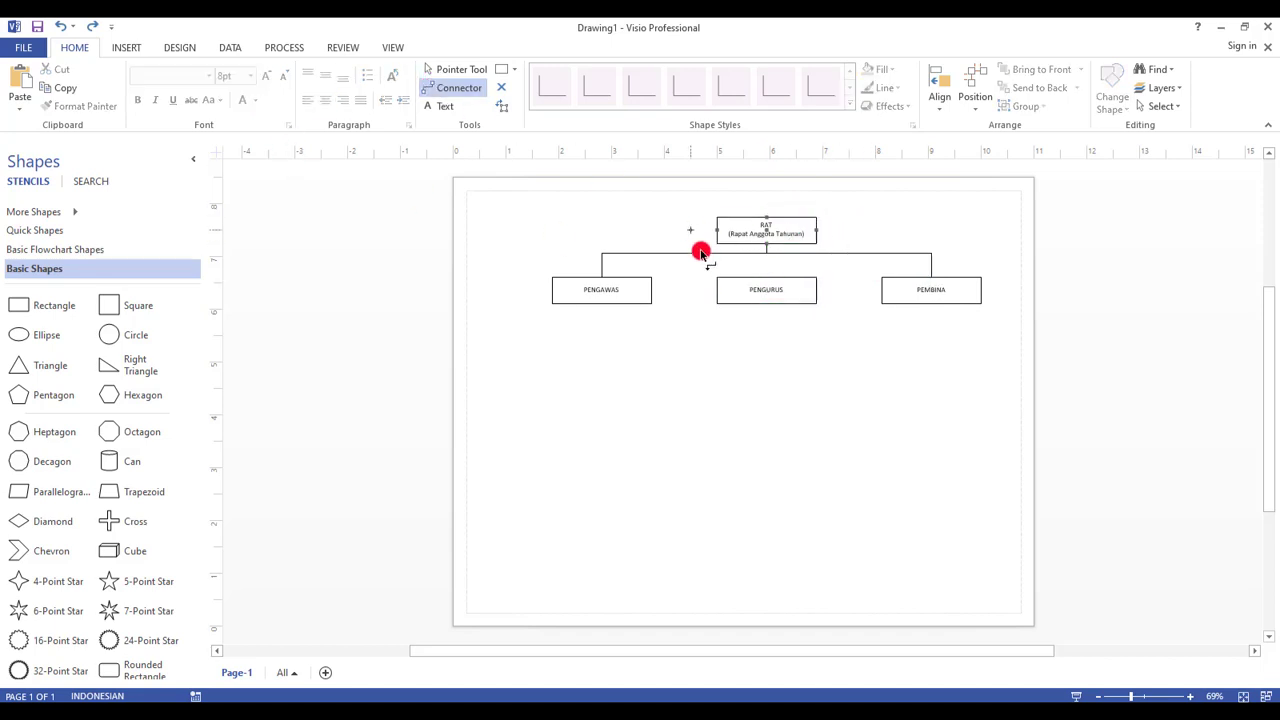
{"action": "left_click_drag", "start_coordinate": [765, 245], "coordinate": [767, 276]}
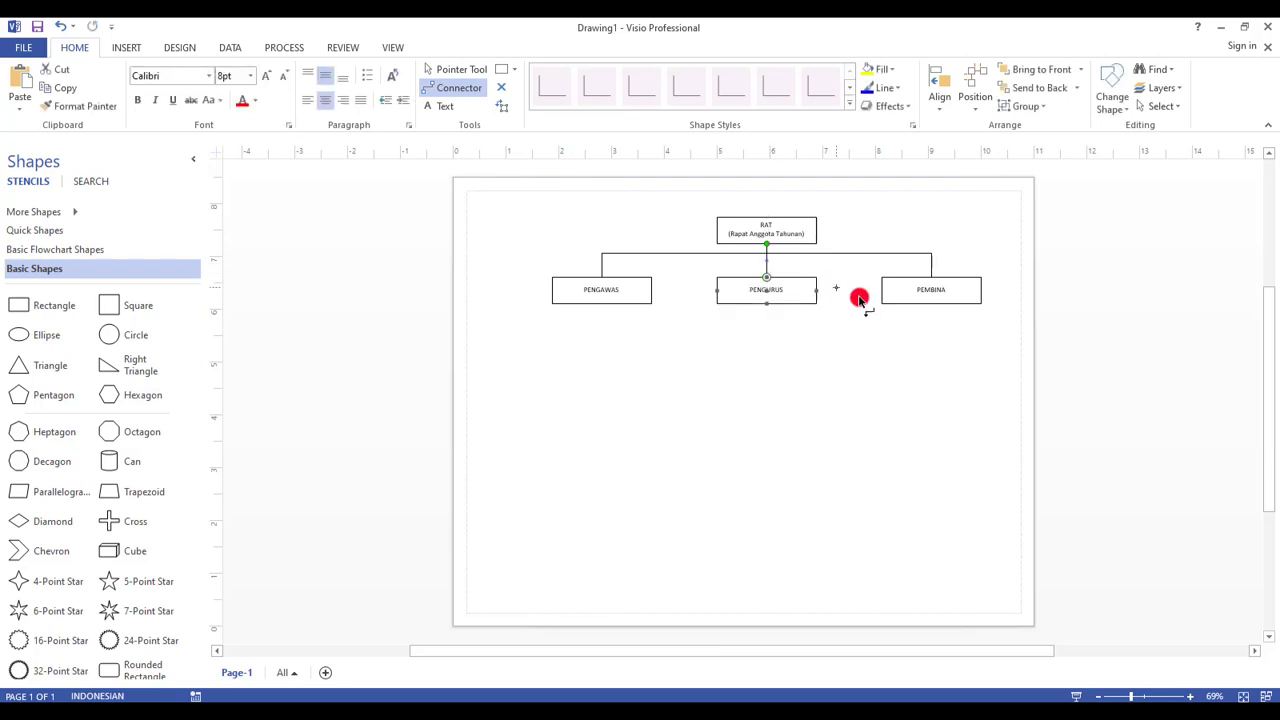
{"action": "left_click", "coordinate": [832, 357]}
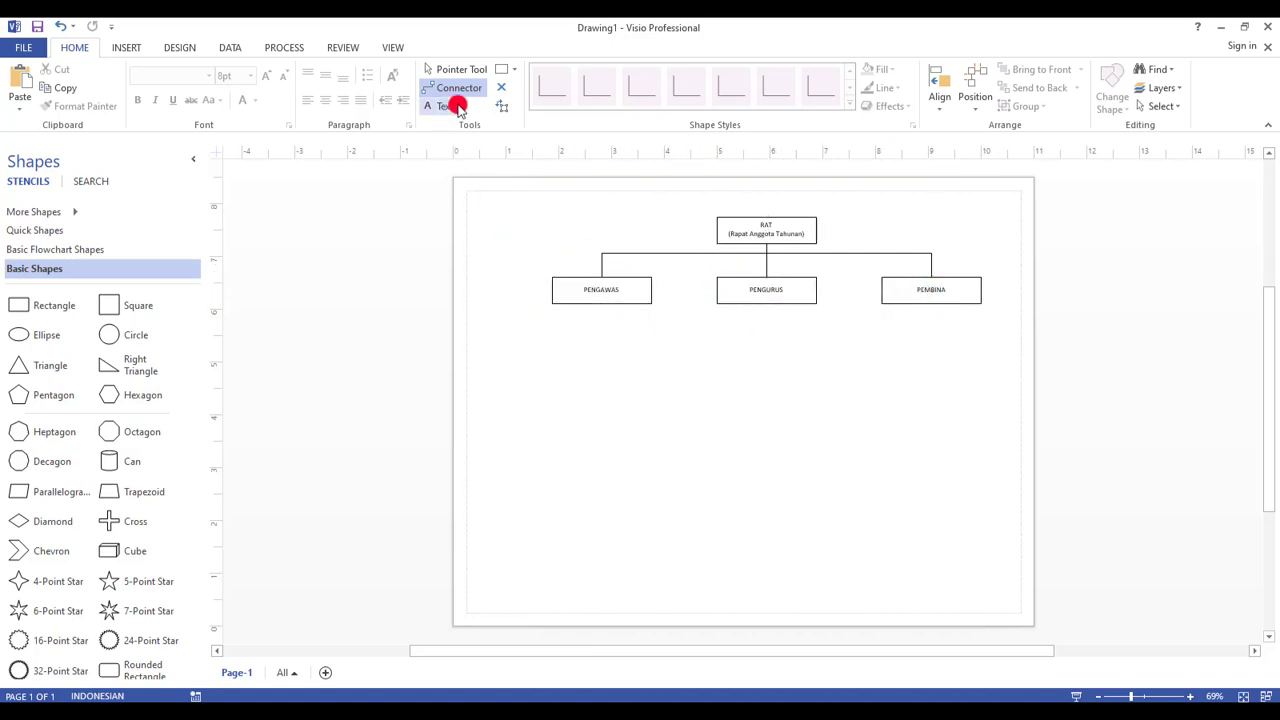
{"action": "left_click_drag", "start_coordinate": [650, 290], "coordinate": [717, 291]}
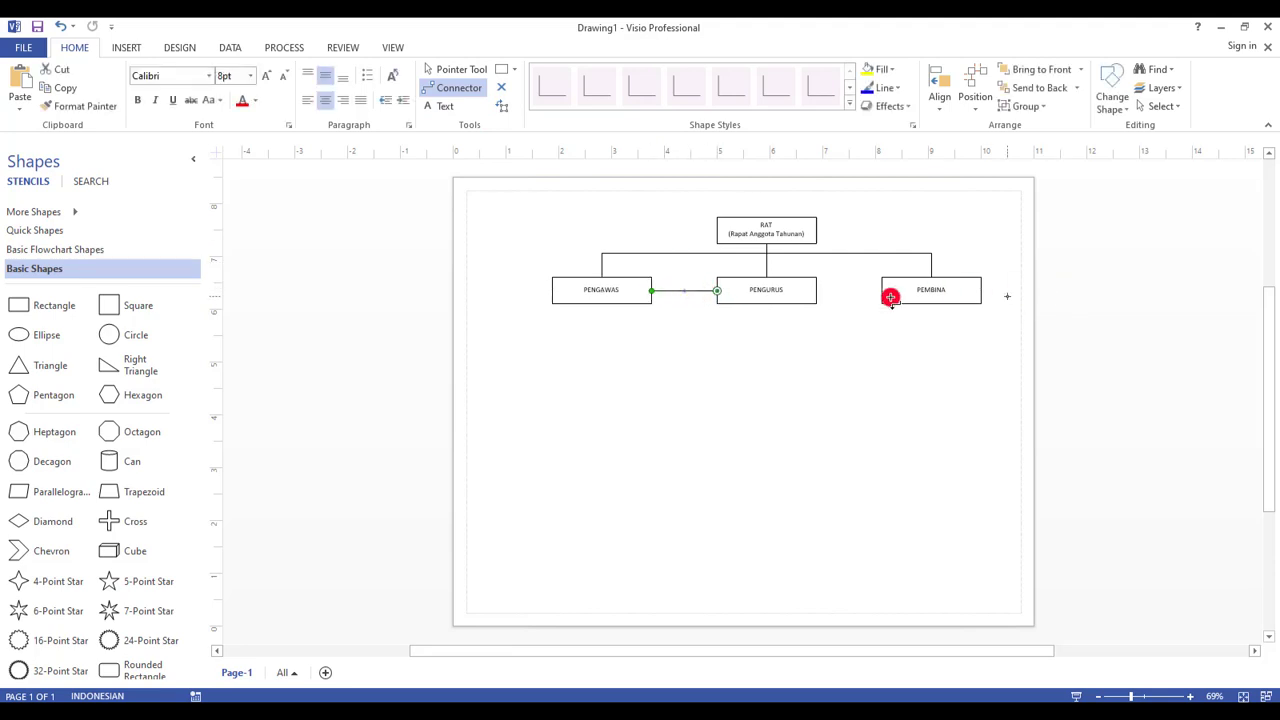
{"action": "left_click_drag", "start_coordinate": [816, 291], "coordinate": [881, 290]}
Format the horizontal connector between PENGAWAS and PENGURUS as a dashed line using dash type 09.
{"action": "right_click", "coordinate": [676, 292]}
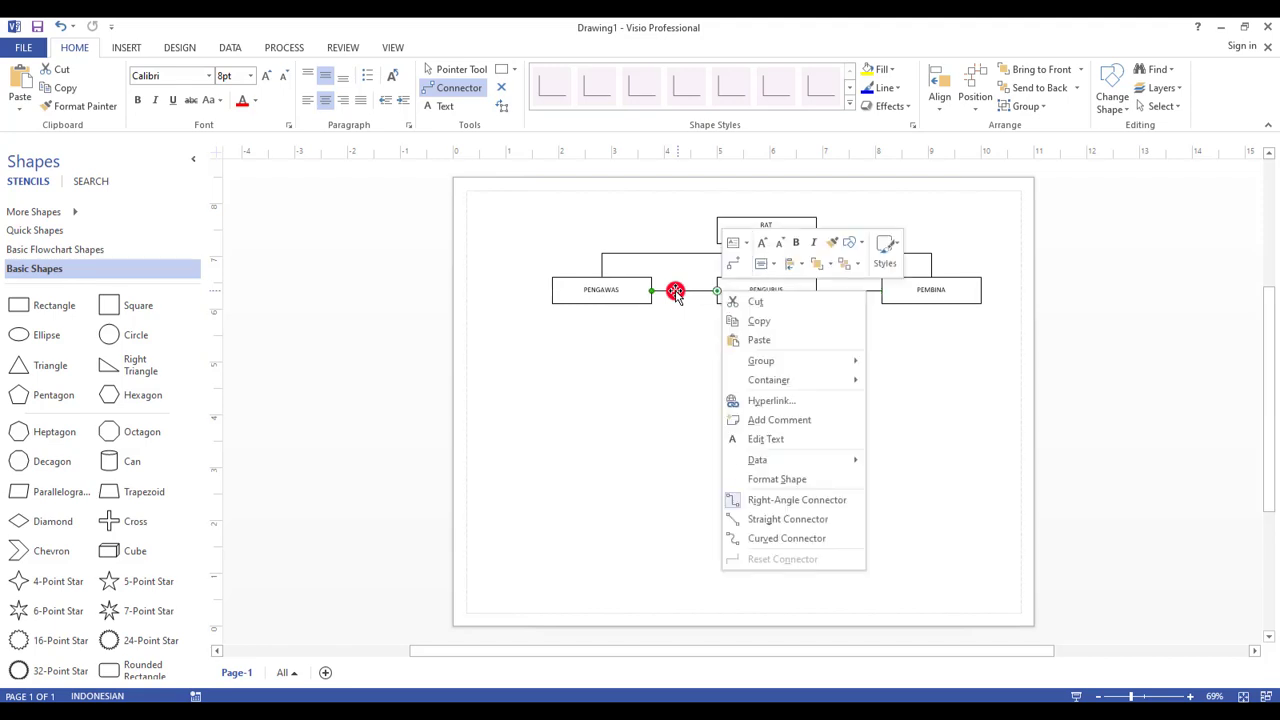
{"action": "left_click", "coordinate": [777, 479]}
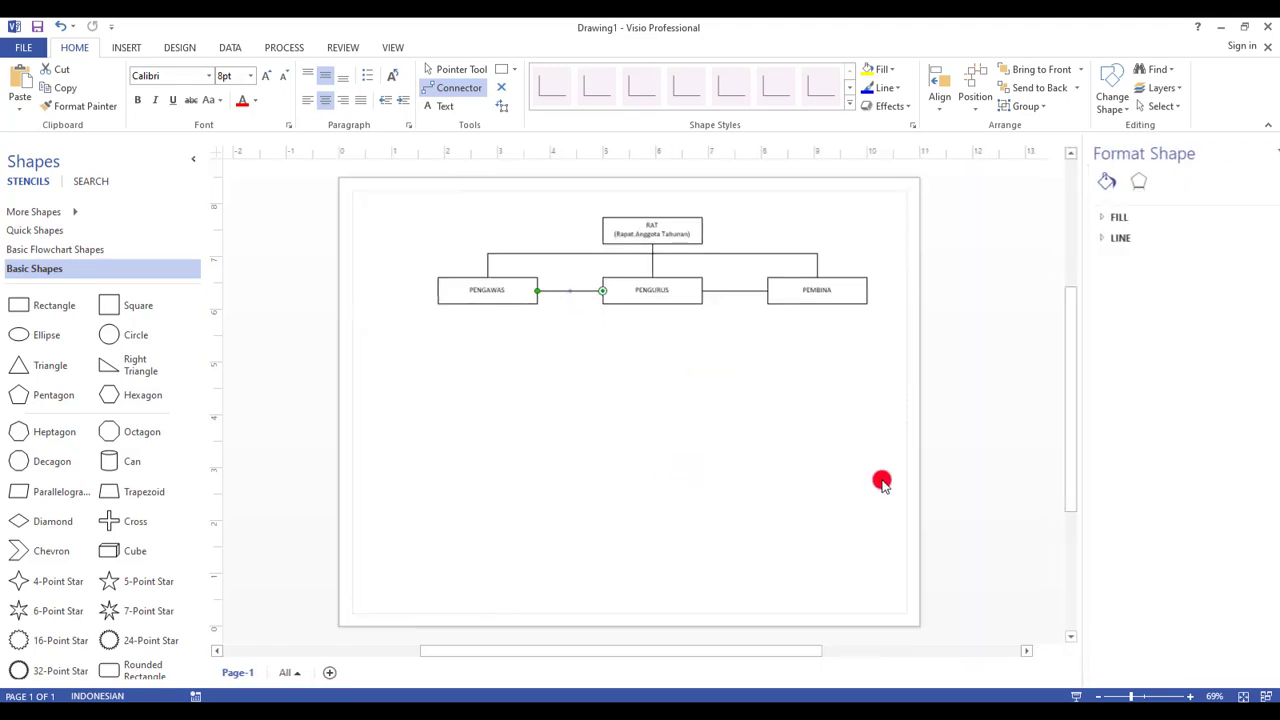
{"action": "left_click", "coordinate": [1088, 238]}
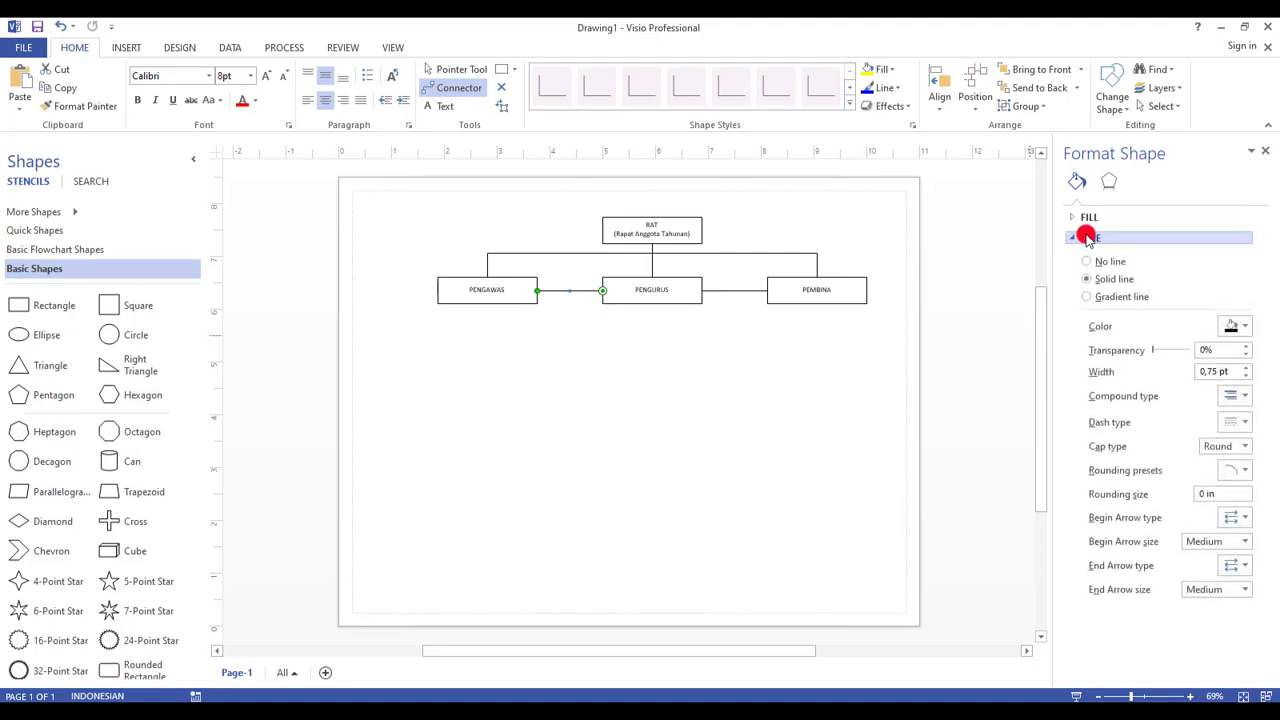
{"action": "left_click", "coordinate": [1243, 424]}
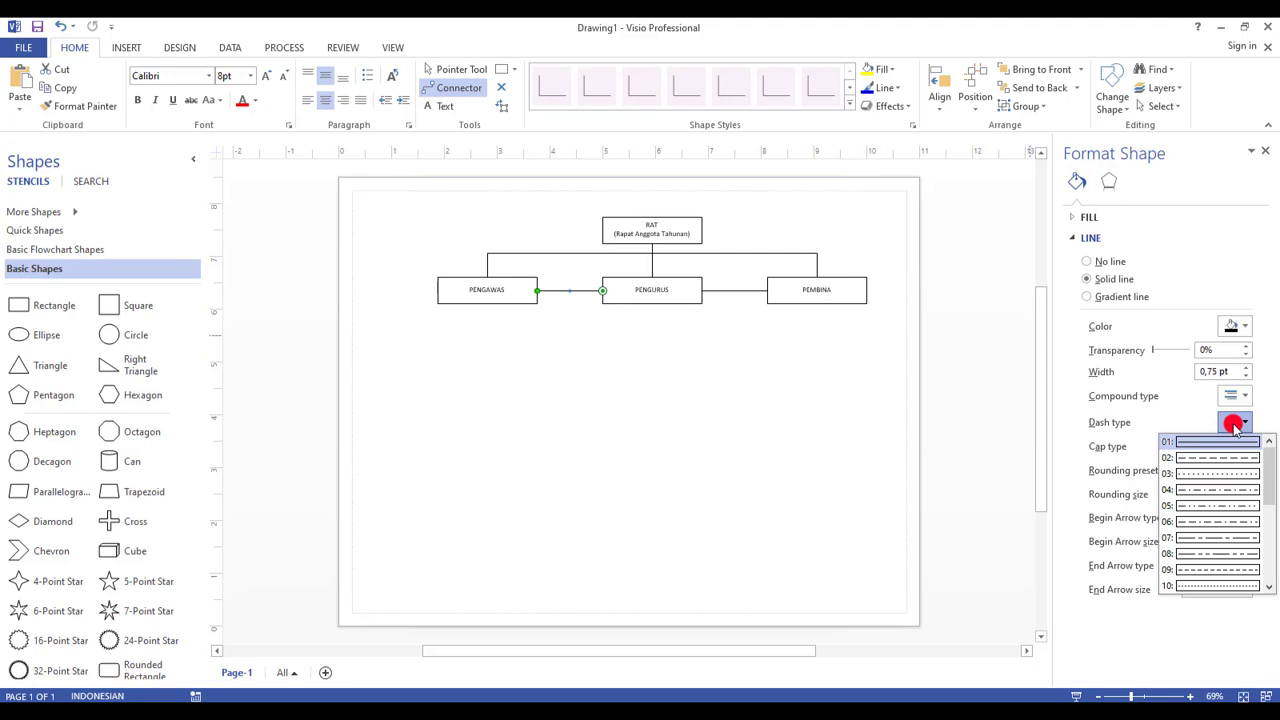
{"action": "left_click", "coordinate": [1192, 570]}
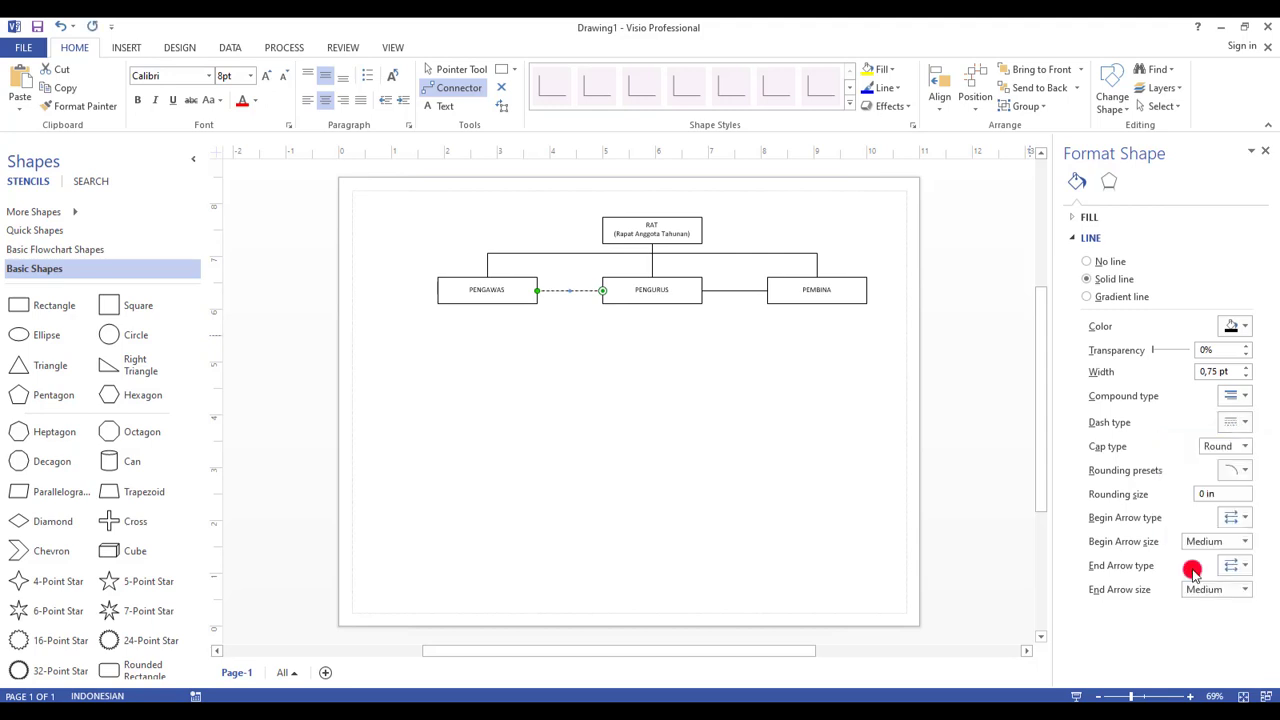
Apply dash type 09 to the horizontal connector between PENGURUS and PEMBINA.
{"action": "right_click", "coordinate": [723, 291]}
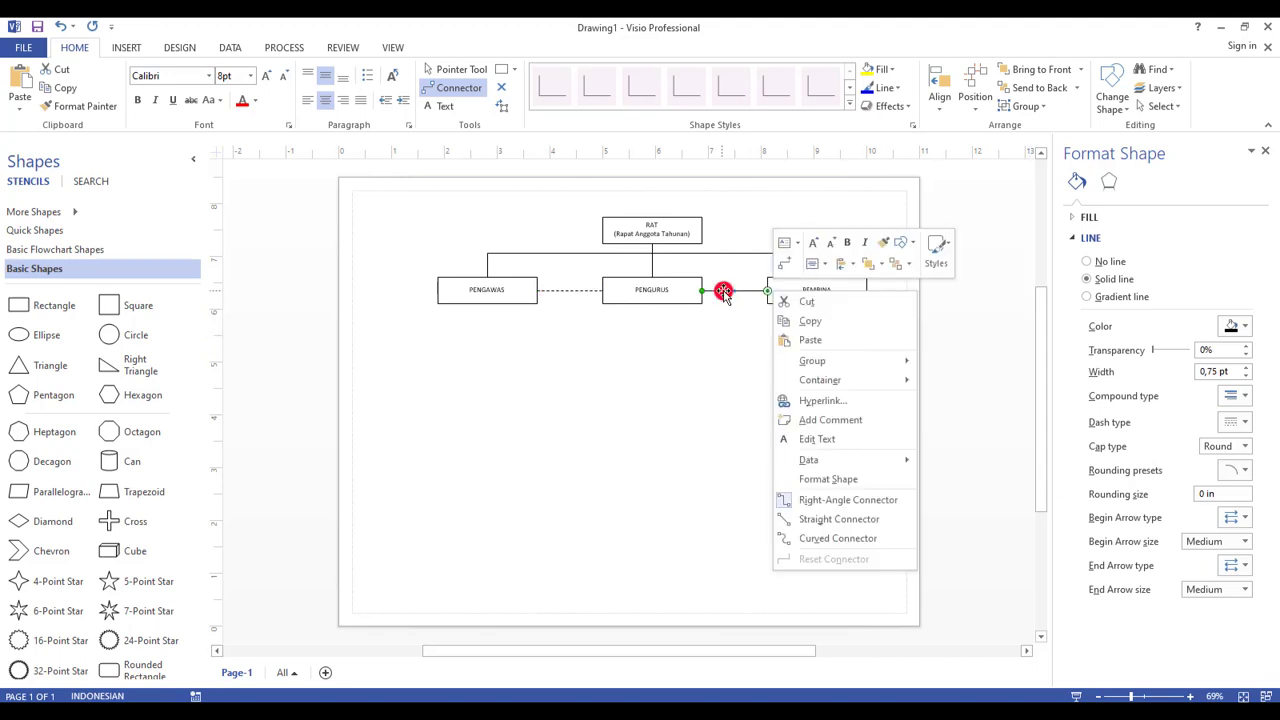
{"action": "left_click", "coordinate": [1240, 421]}
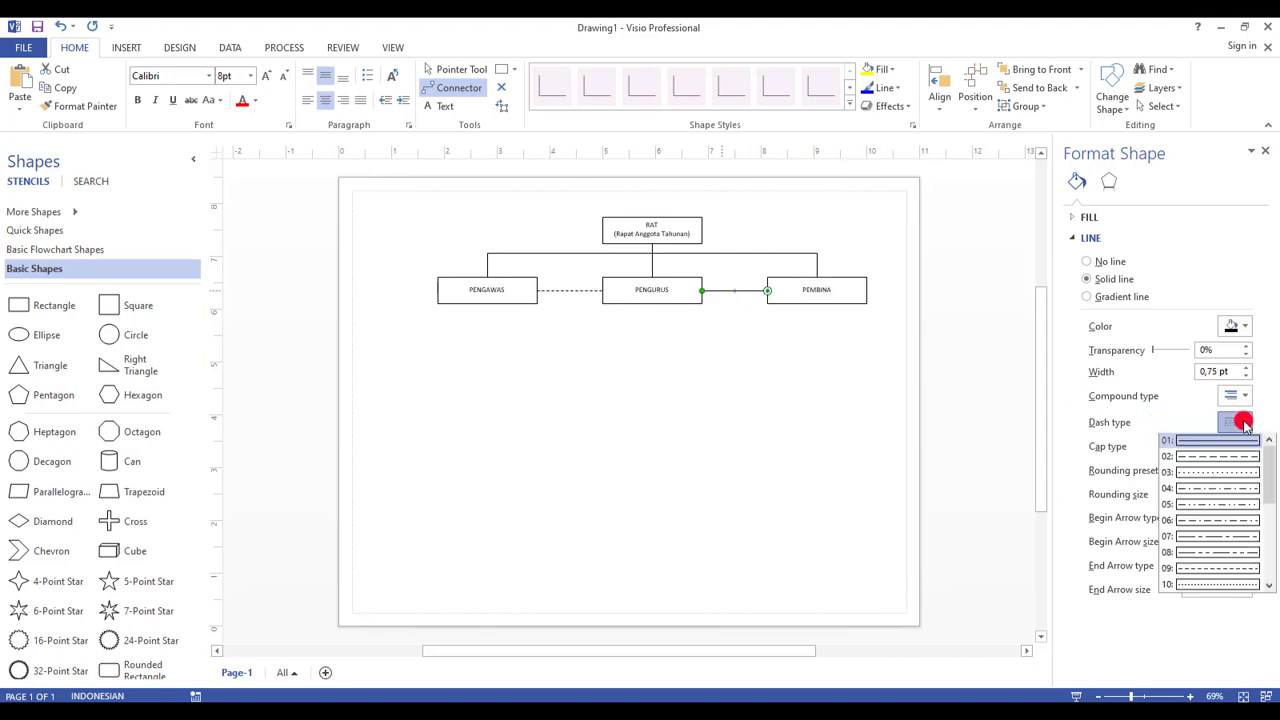
{"action": "left_click", "coordinate": [1200, 569]}
{"action": "left_click", "coordinate": [761, 359]}
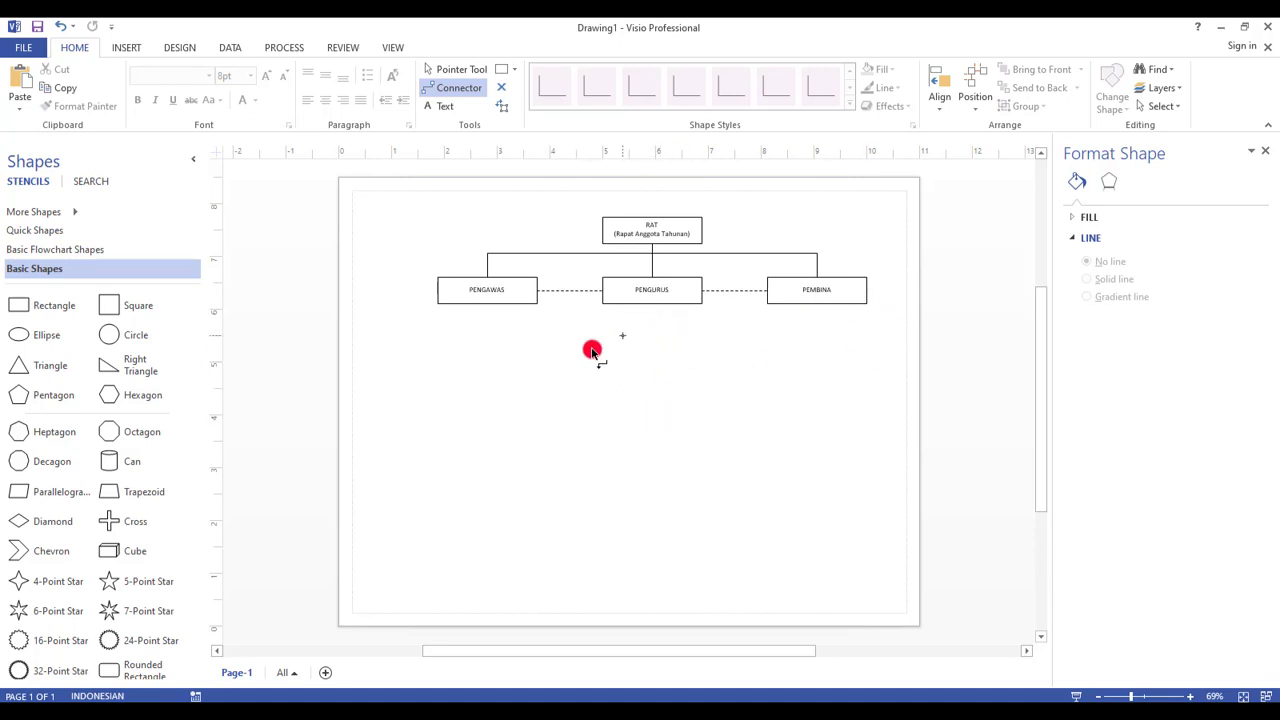
Paste a copy of the PENGURUS box, centre it directly below PENGURUS, and change its text to MANAJER.
{"action": "left_click", "coordinate": [432, 70]}
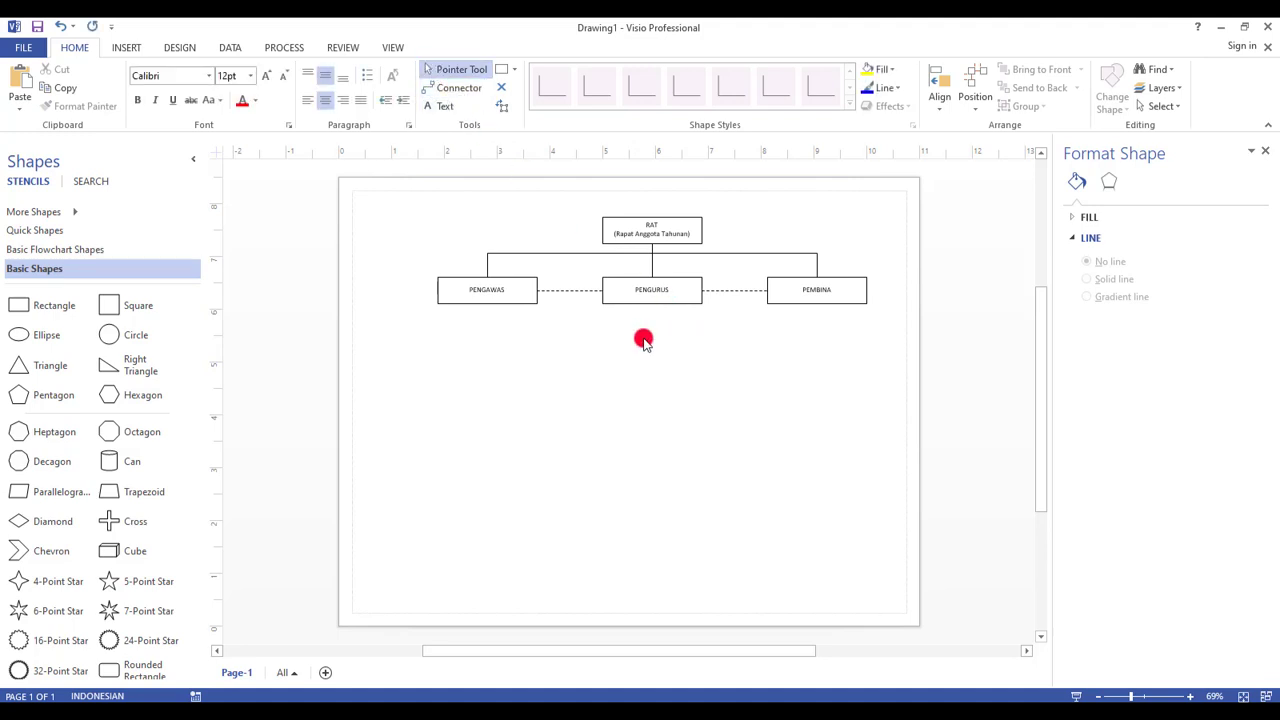
{"action": "key", "text": "ctrl+v"}
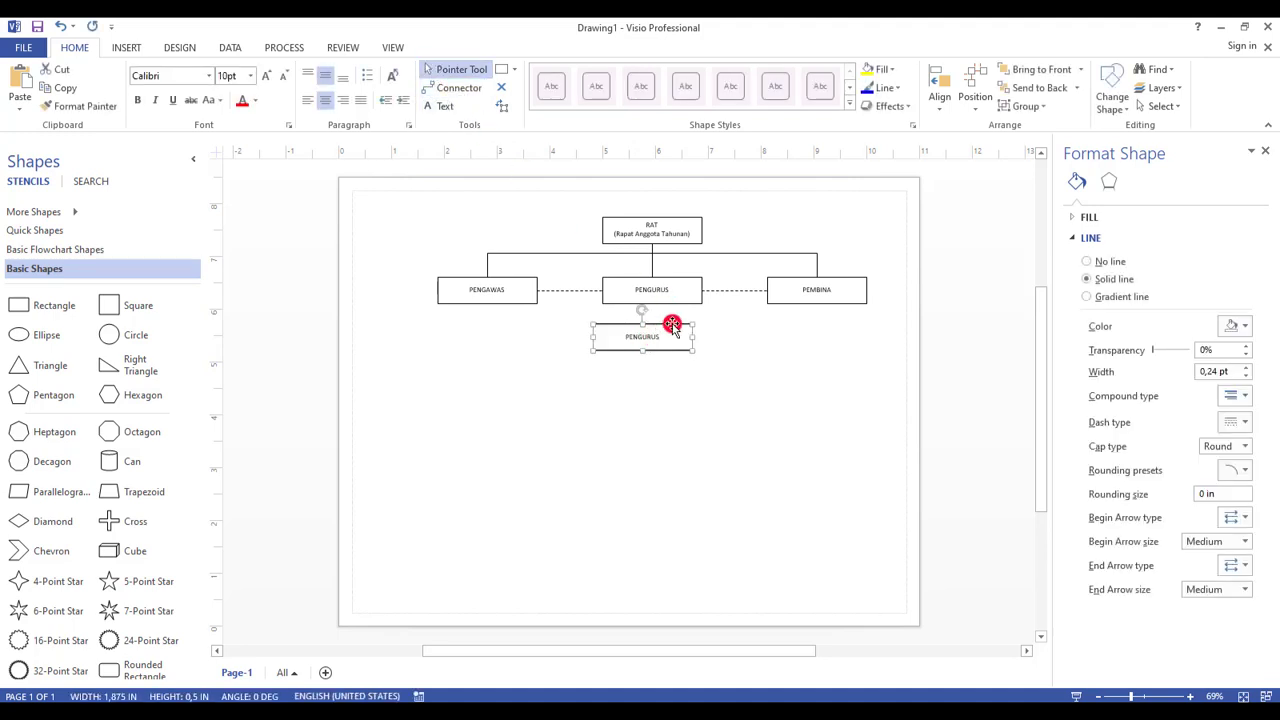
{"action": "left_click_drag", "start_coordinate": [668, 327], "coordinate": [682, 345]}
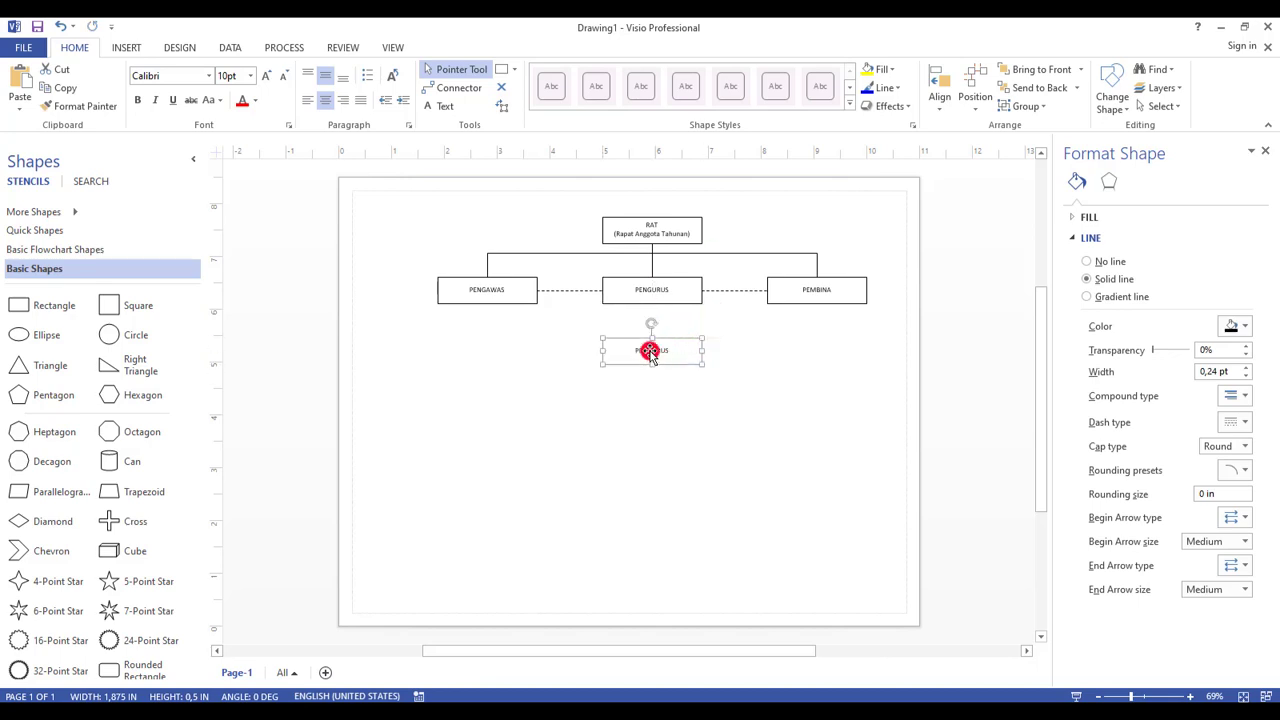
{"action": "double_click", "coordinate": [650, 353]}
{"action": "right_click", "coordinate": [650, 353]}
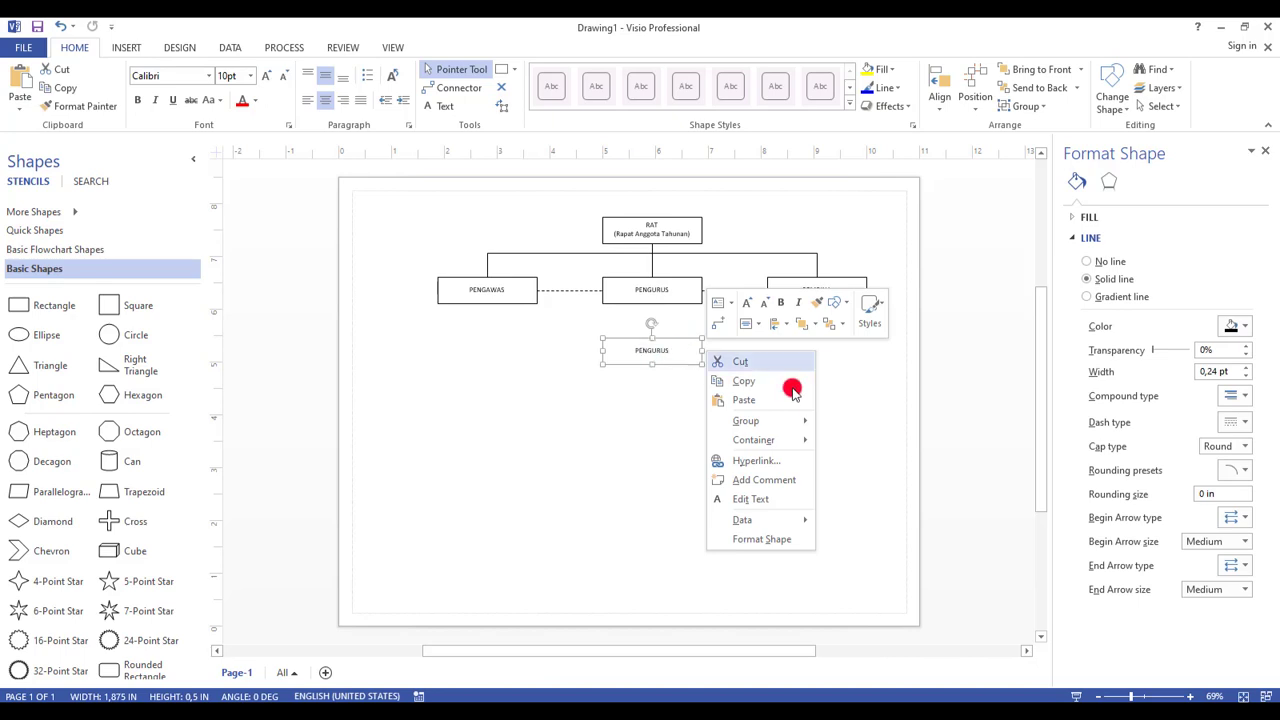
{"action": "left_click", "coordinate": [760, 498]}
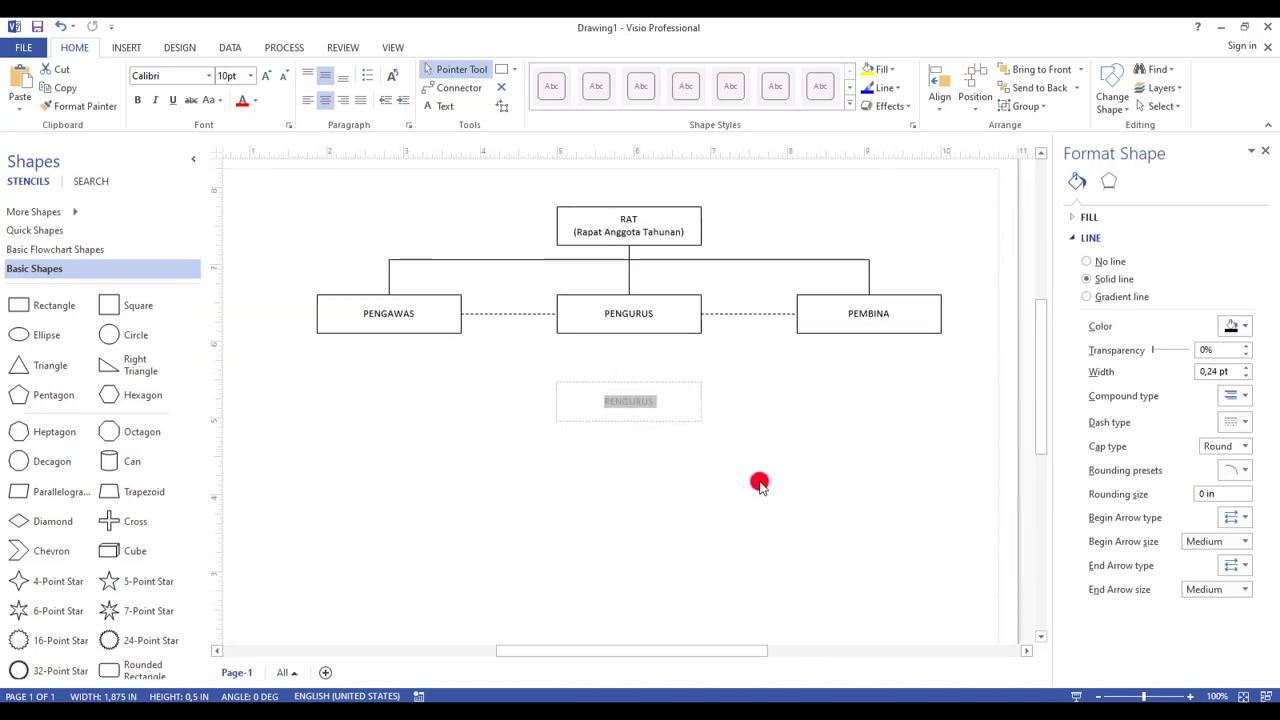
{"action": "type", "text": "MANA"}
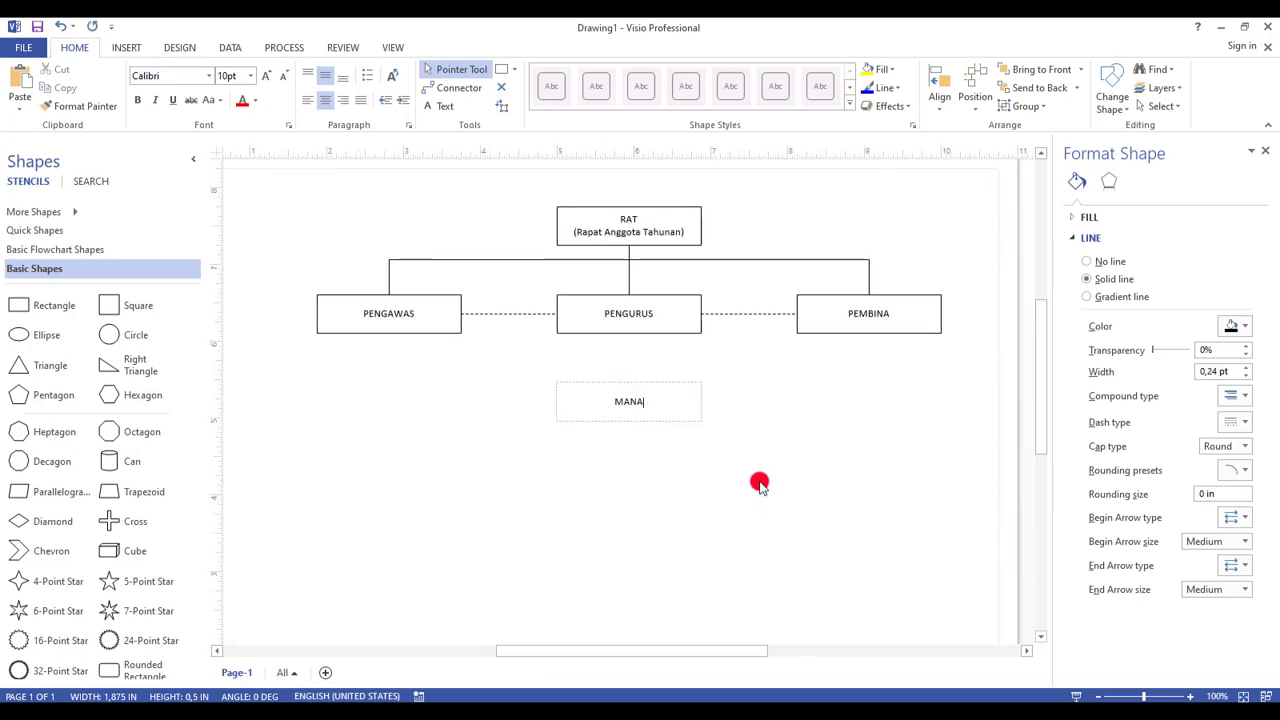
{"action": "type", "text": "JER"}
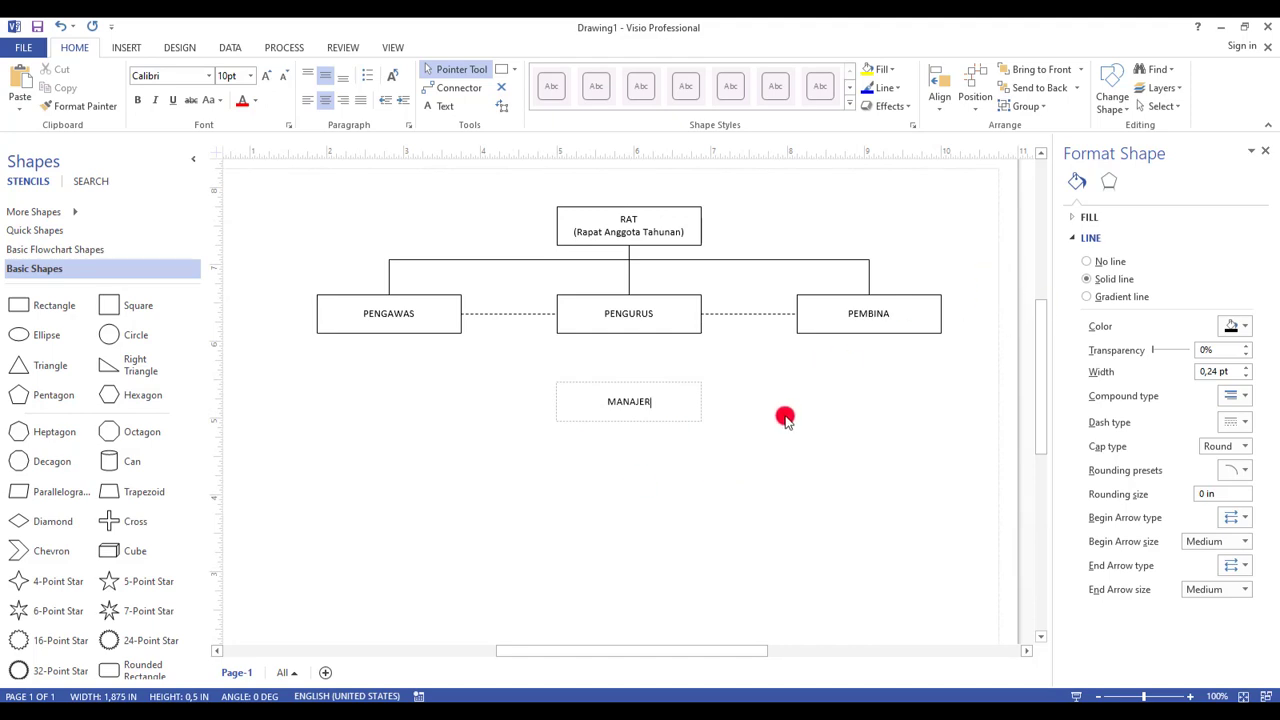
{"action": "left_click", "coordinate": [725, 449]}
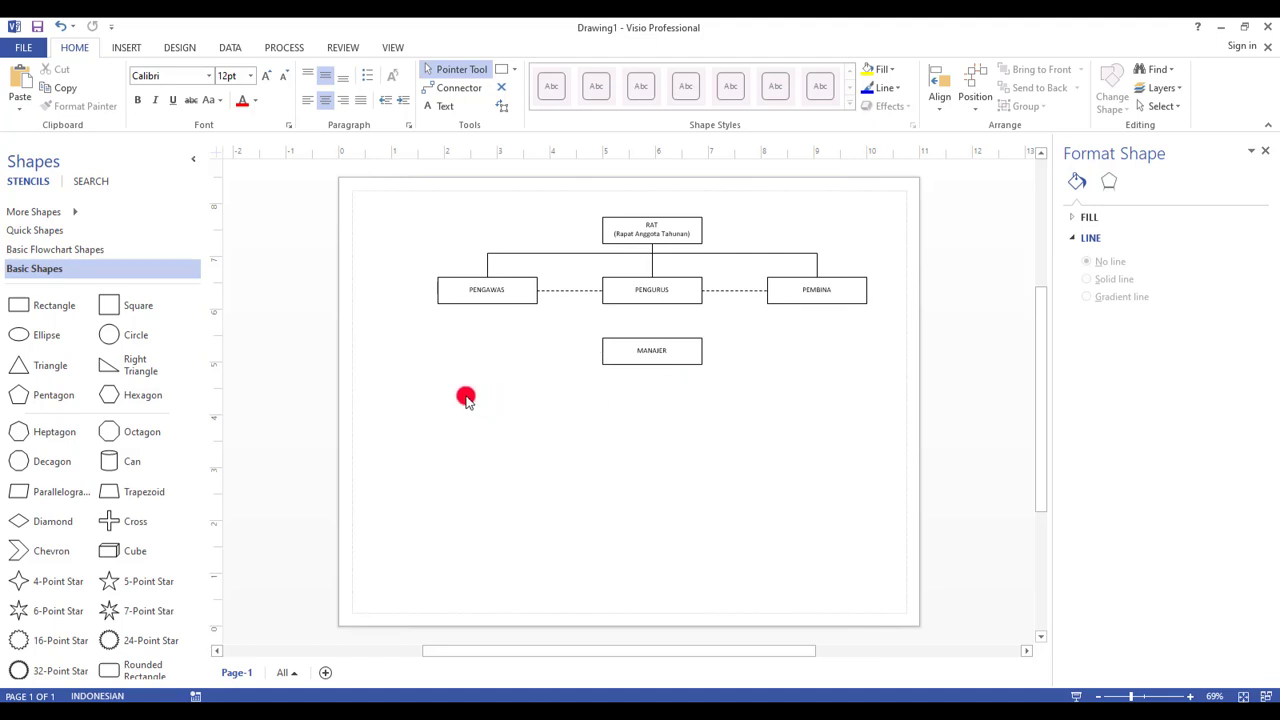
Paste another copy of the box to the lower left of MANAJER and change its text to MARKETING.
{"action": "key", "text": "ctrl+v"}
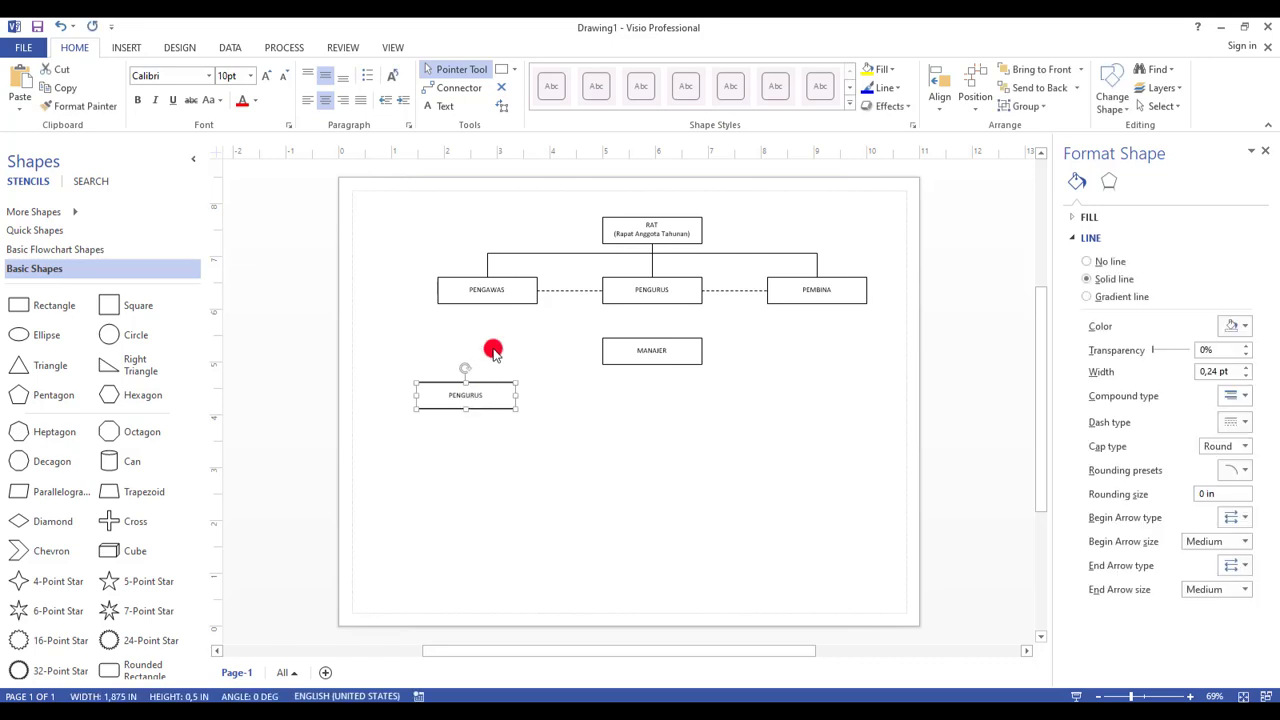
{"action": "right_click", "coordinate": [466, 398]}
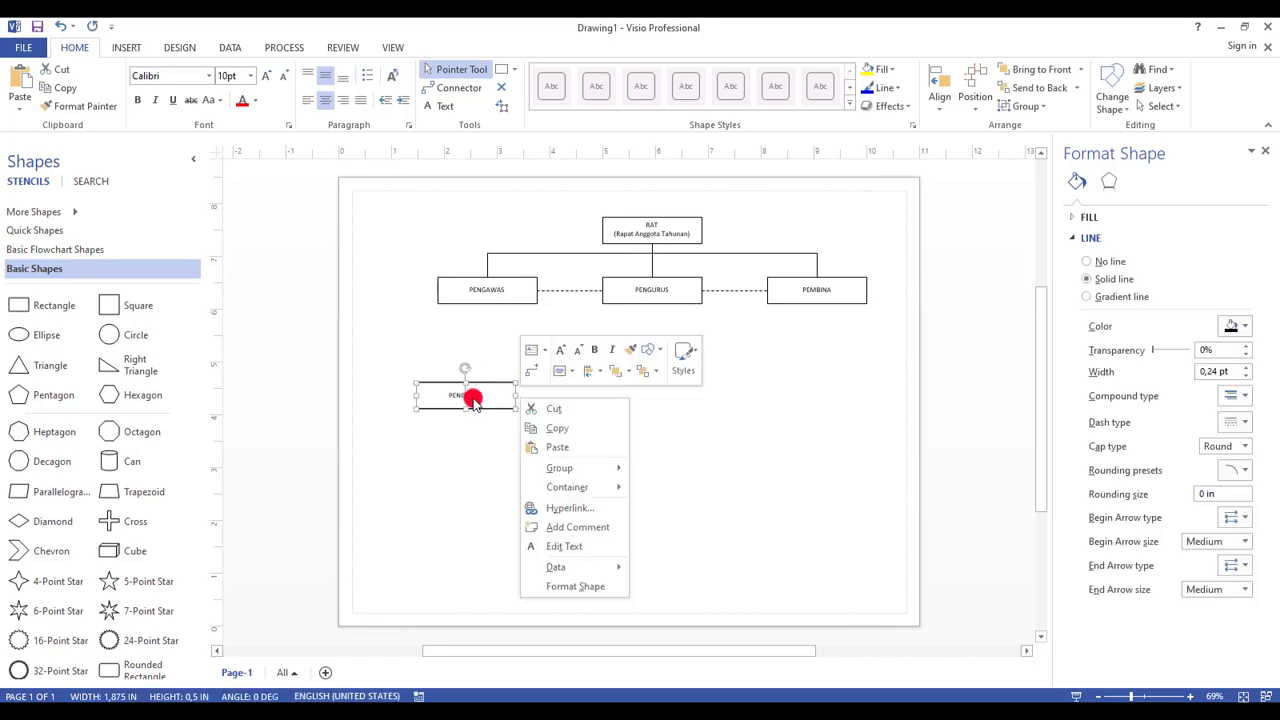
{"action": "left_click", "coordinate": [566, 541]}
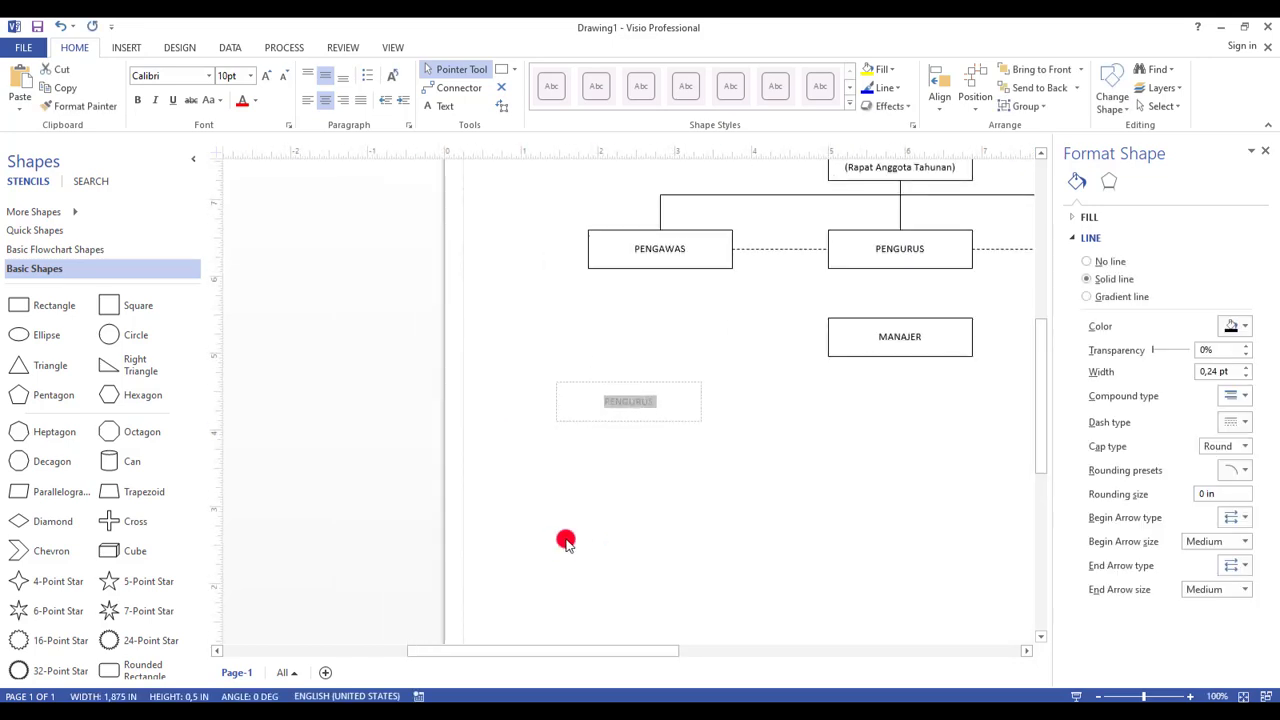
{"action": "type", "text": "MARKETING"}
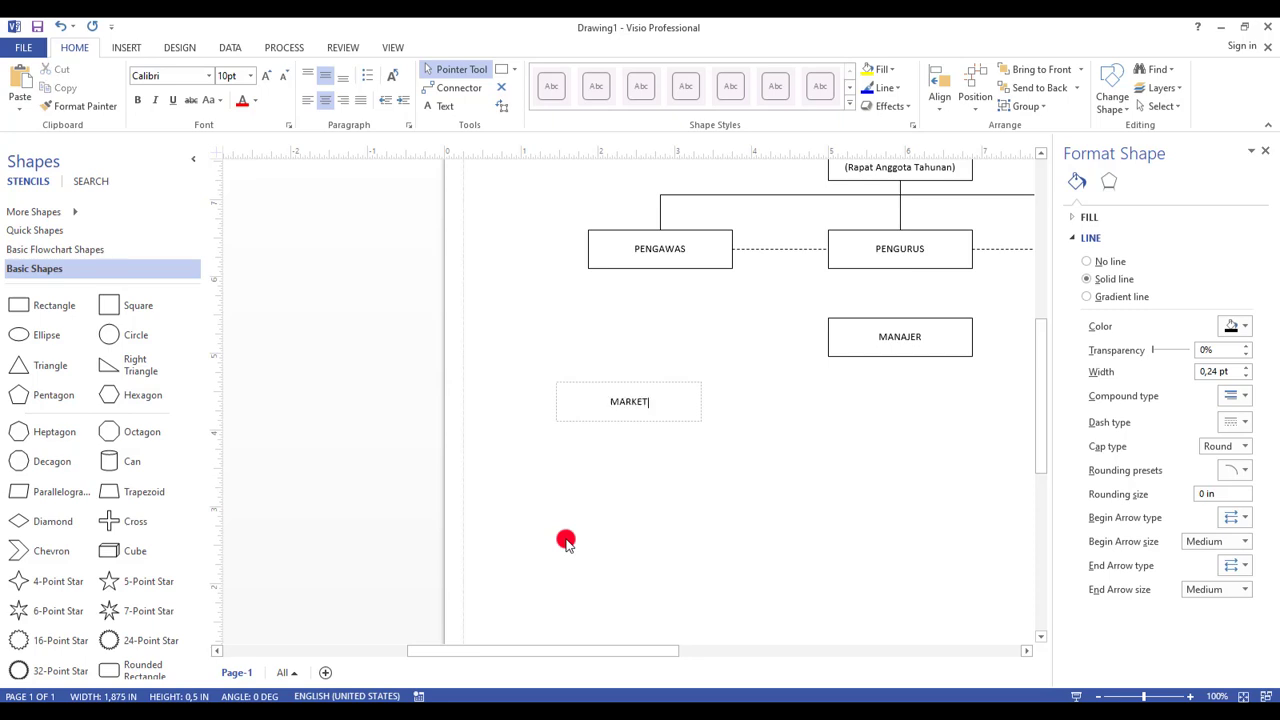
{"action": "left_click", "coordinate": [895, 412]}
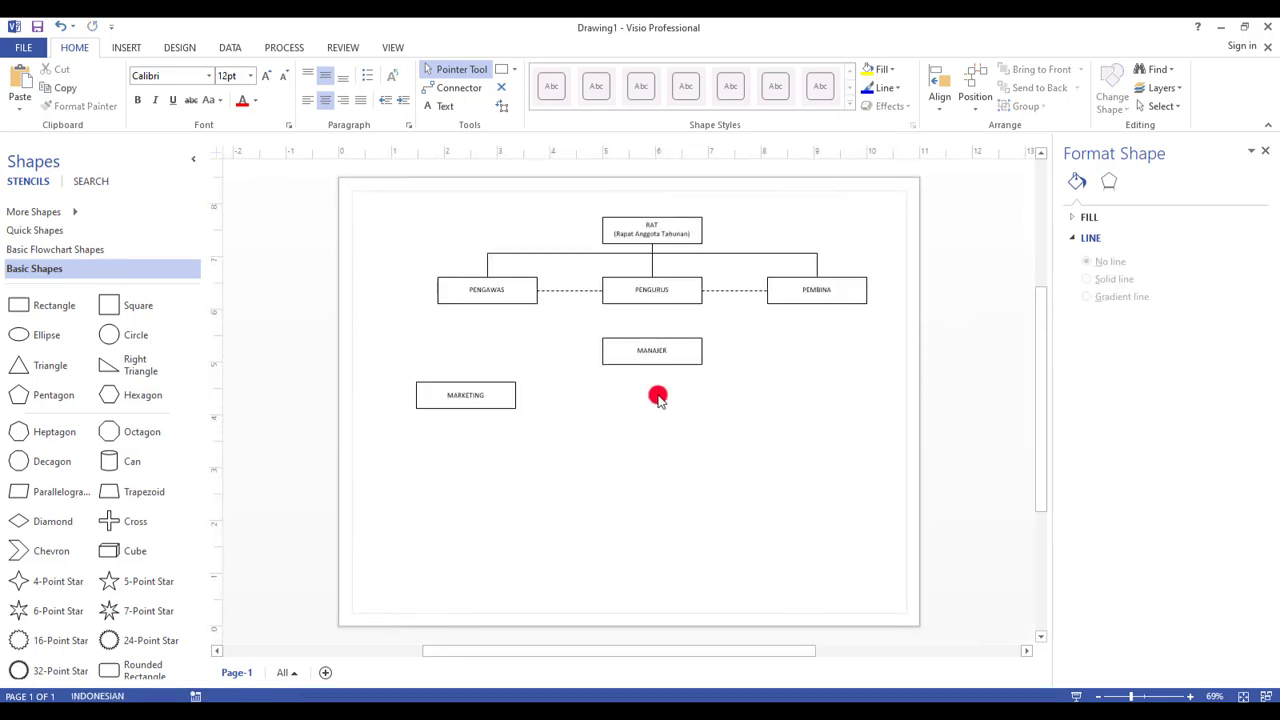
Paste another box below MANAJER, align it with MANAJER and MARKETING, and change its text to TELLER.
{"action": "key", "text": "ctrl+v"}
{"action": "left_click_drag", "start_coordinate": [658, 394], "coordinate": [620, 385]}
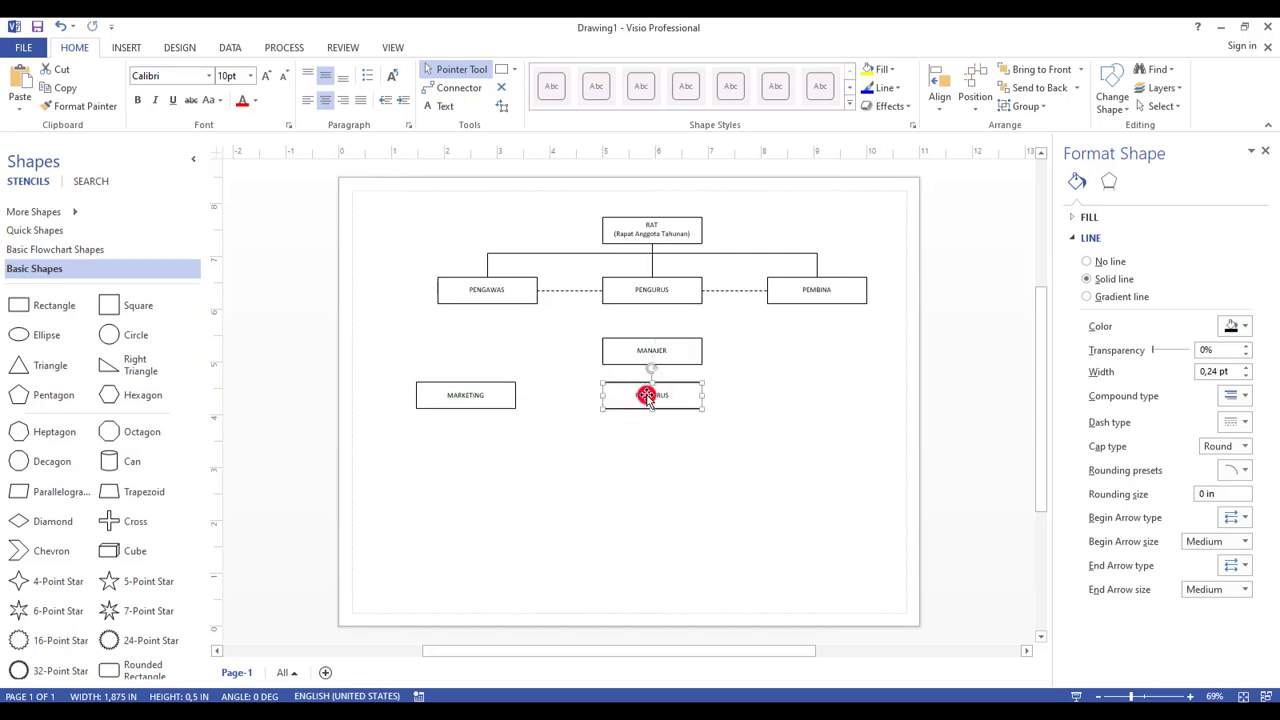
{"action": "right_click", "coordinate": [647, 396]}
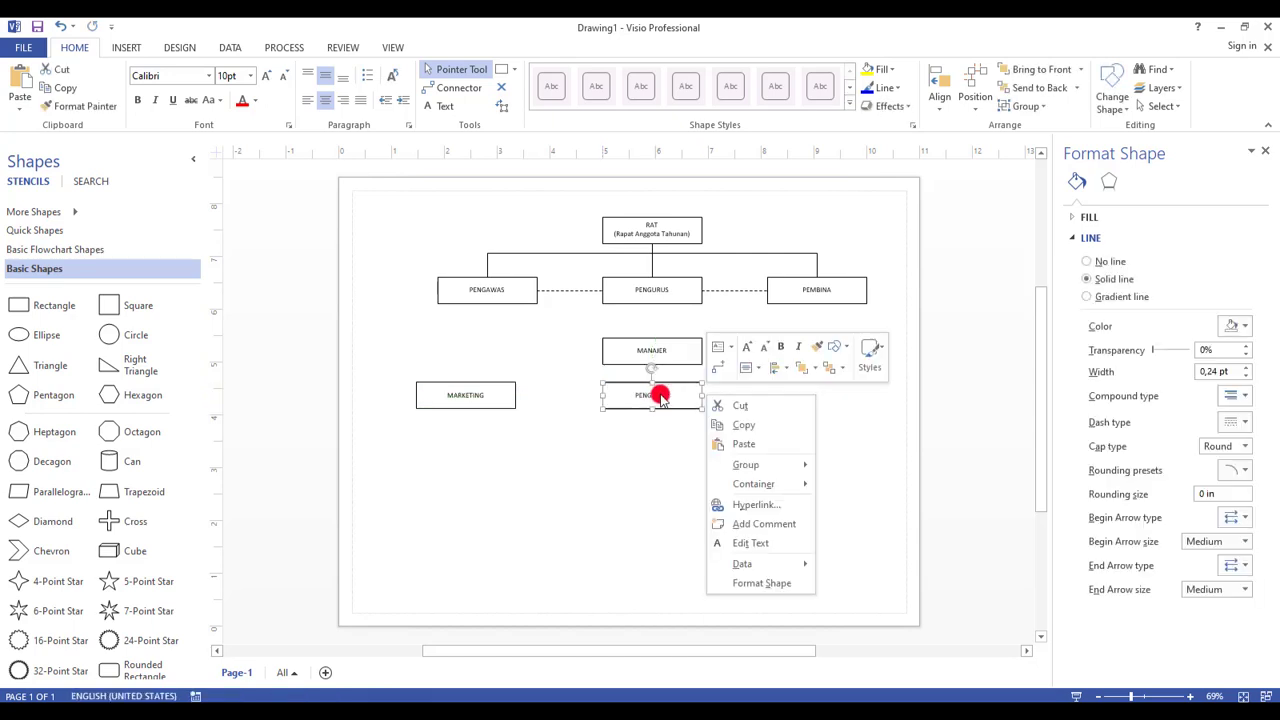
{"action": "left_click", "coordinate": [751, 536]}
{"action": "key", "text": "F2"}
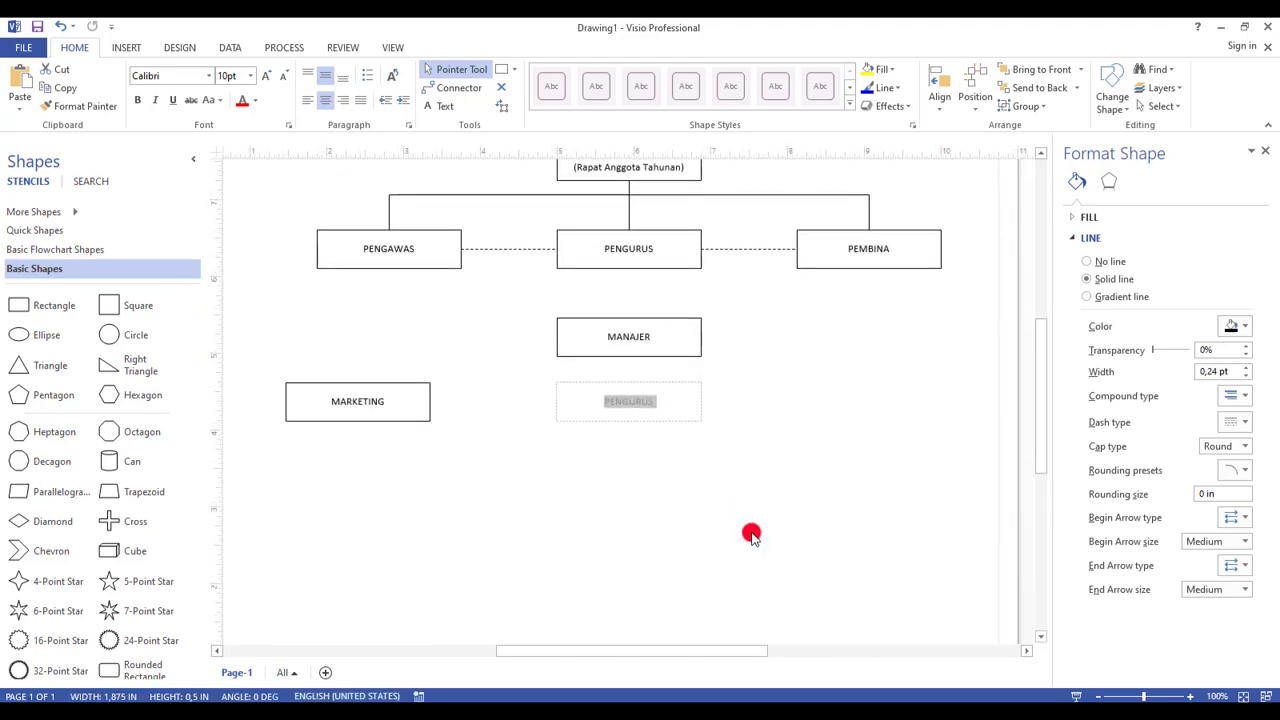
{"action": "type", "text": "TELLER"}
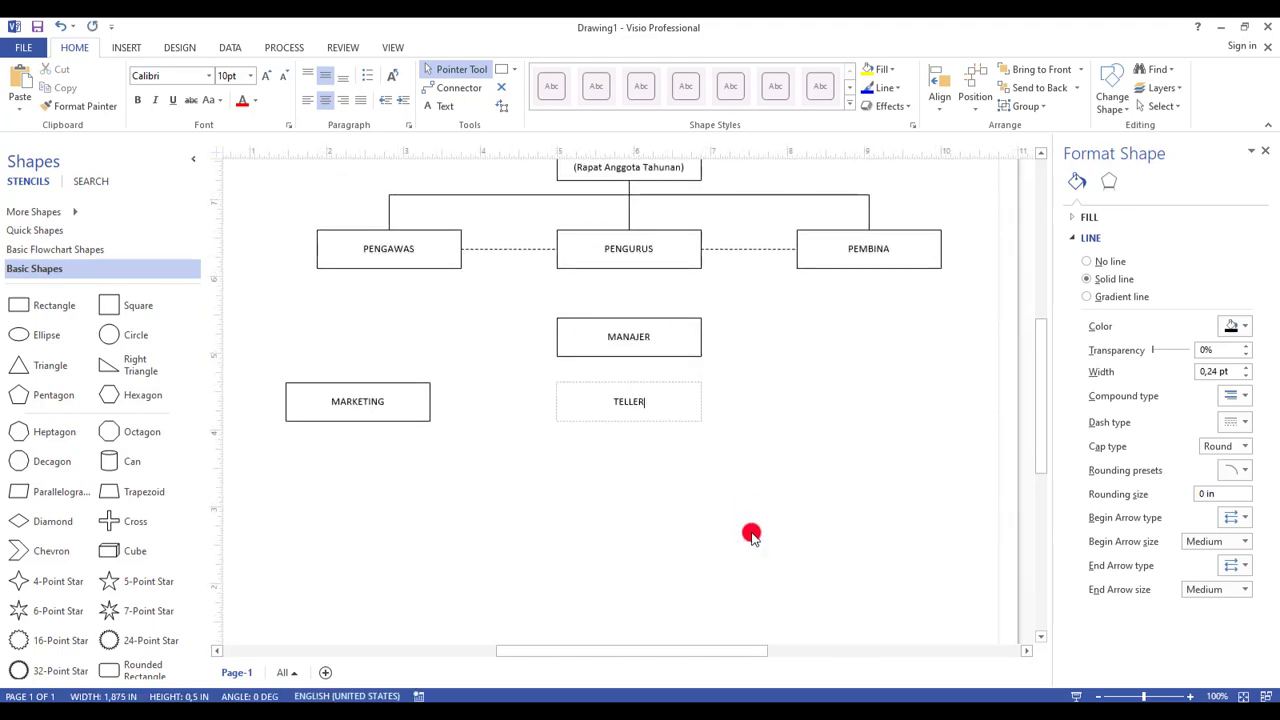
{"action": "left_click", "coordinate": [808, 400]}
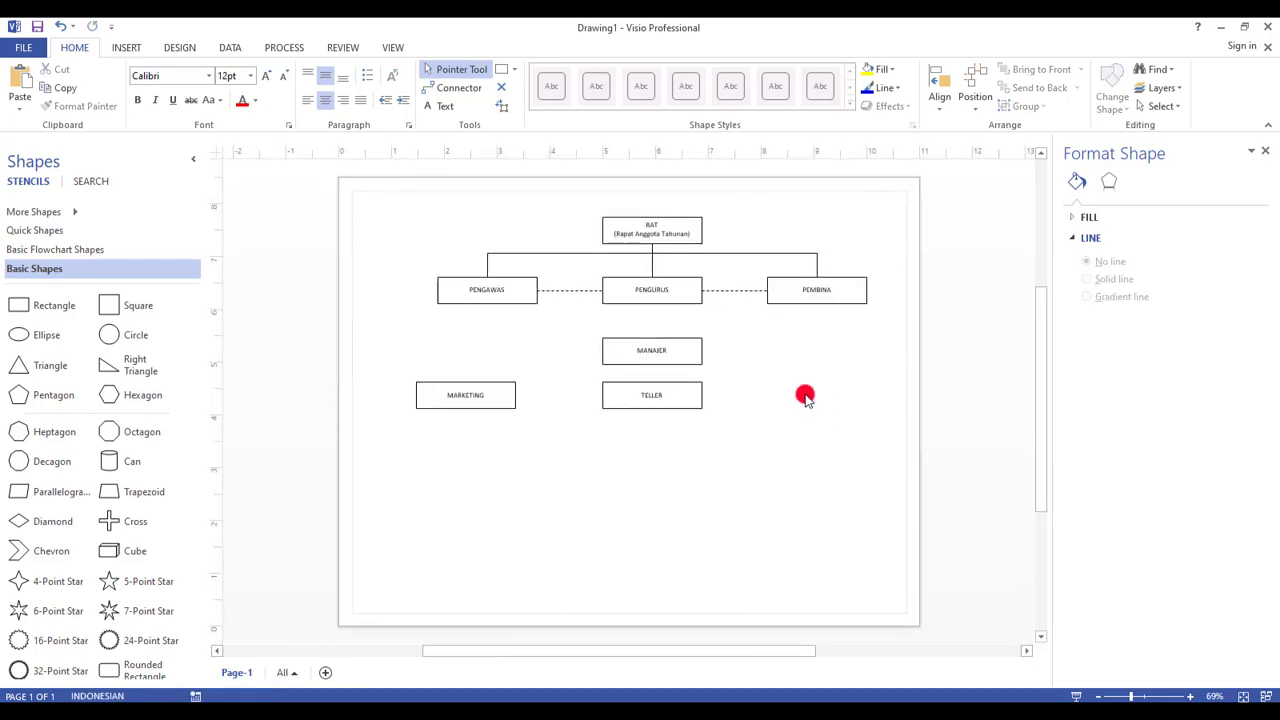
Paste another box to the right of TELLER and align it in the same row with spacing equal to the MARKETING–TELLER gap.
{"action": "key", "text": "ctrl+v"}
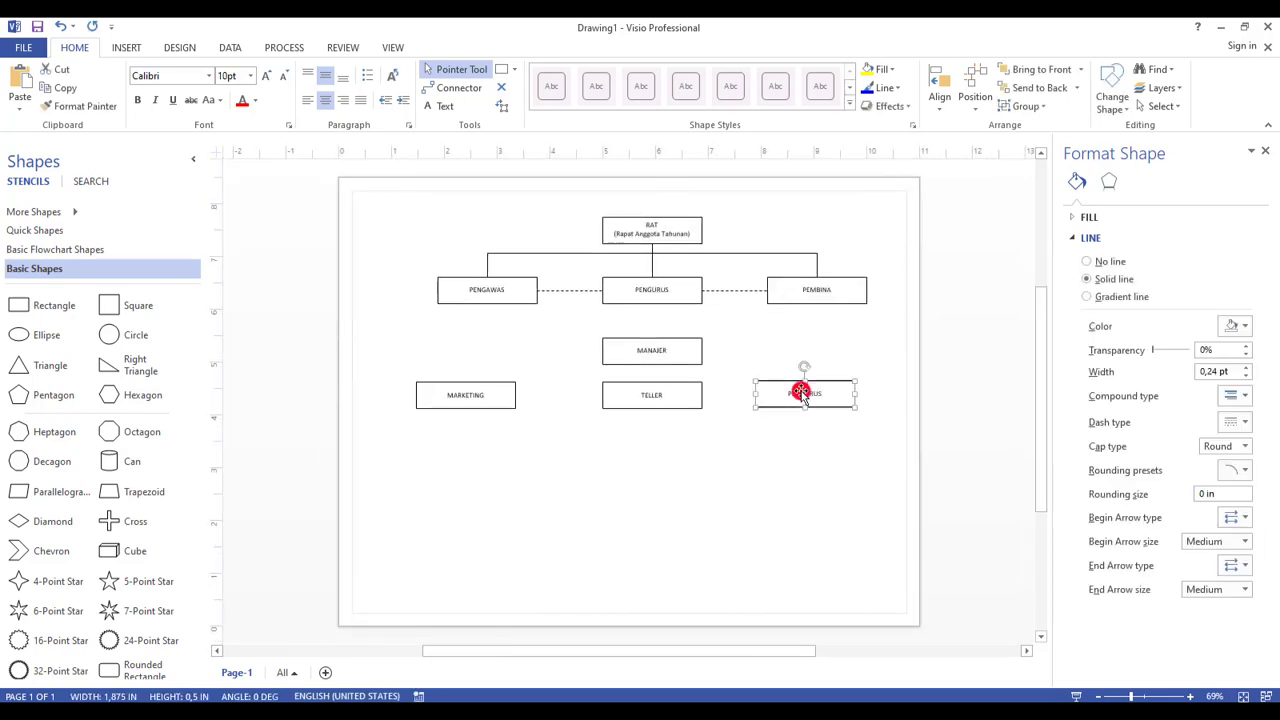
{"action": "left_click_drag", "start_coordinate": [792, 380], "coordinate": [820, 379]}
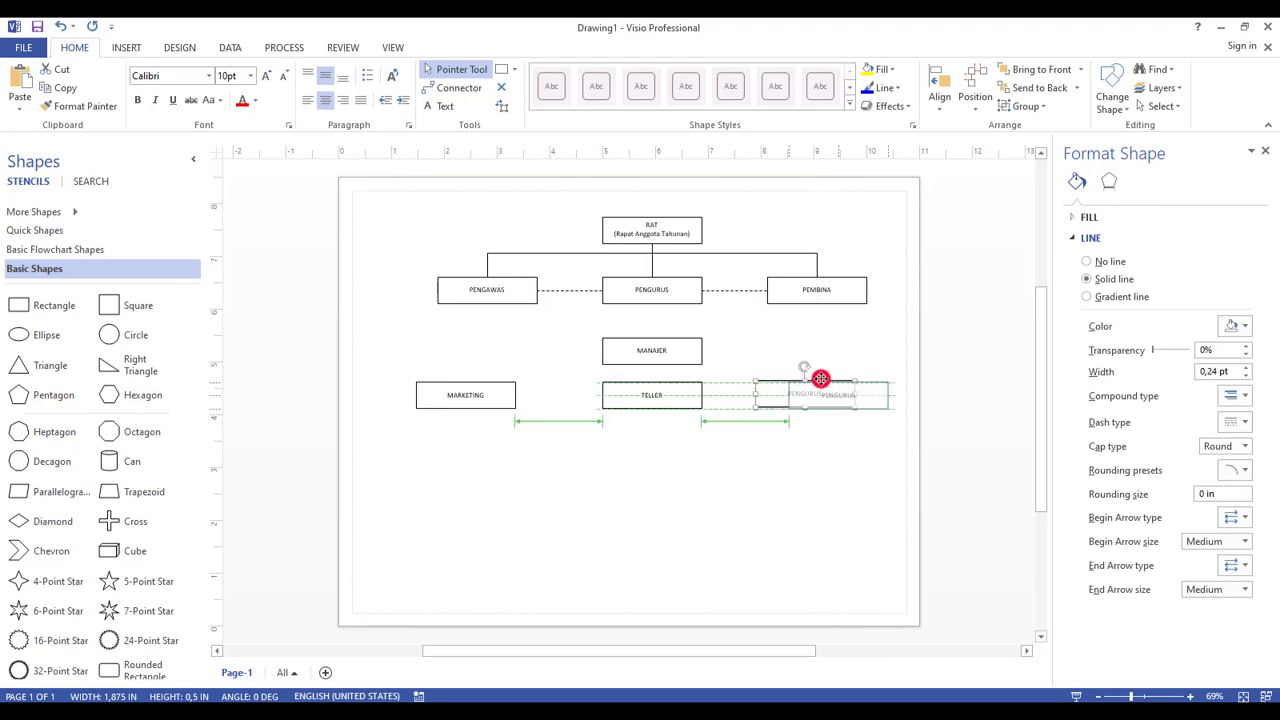